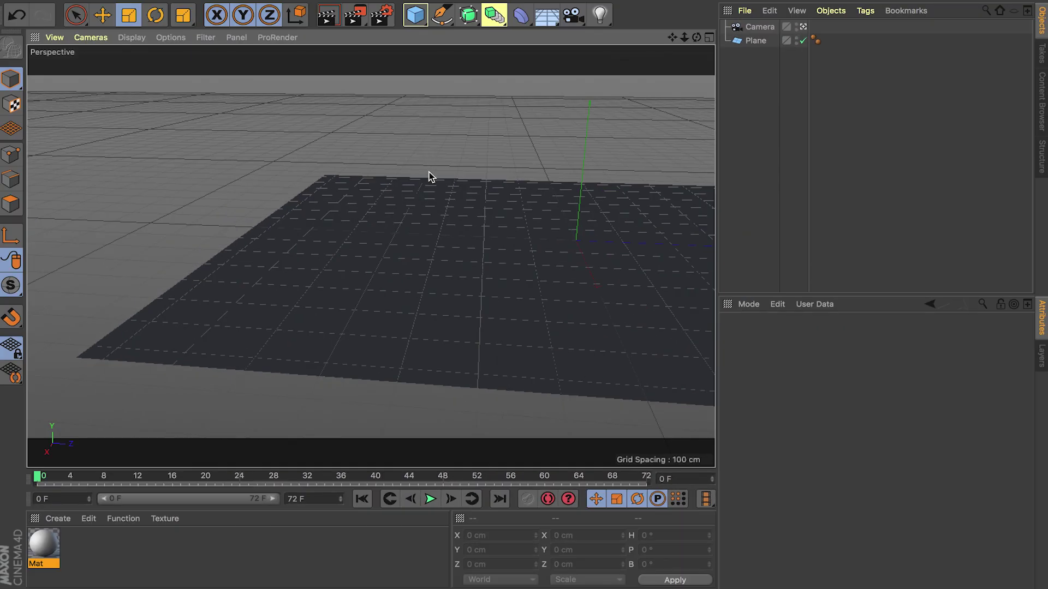
Leave the camera view, zoom out, and orbit down to a low angle beside the plane.
{"action": "left_click", "coordinate": [803, 26]}
{"action": "scroll", "coordinate": [463, 280], "scroll_direction": "down", "scroll_amount": 5}
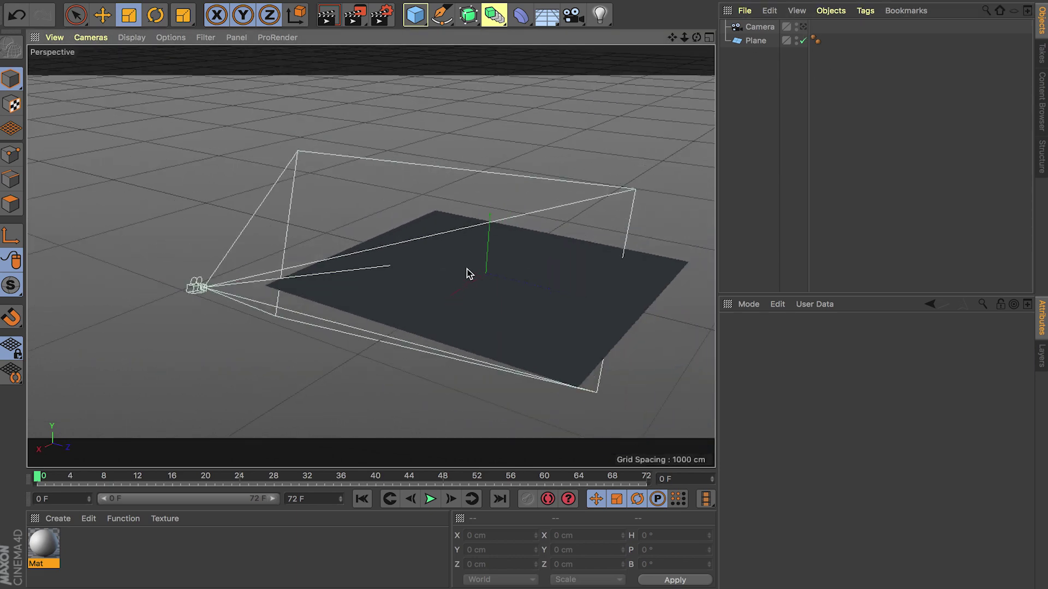
{"action": "scroll", "coordinate": [486, 309], "scroll_direction": "up", "scroll_amount": 3}
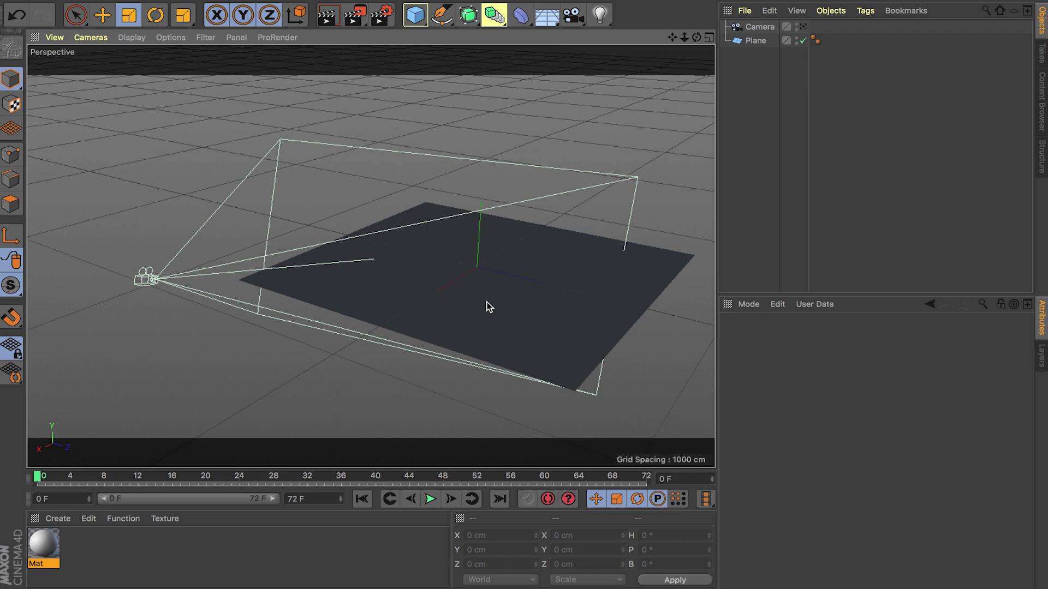
{"action": "scroll", "coordinate": [489, 307], "scroll_direction": "down", "scroll_amount": 3}
{"action": "scroll", "coordinate": [486, 304], "scroll_direction": "up", "scroll_amount": 5}
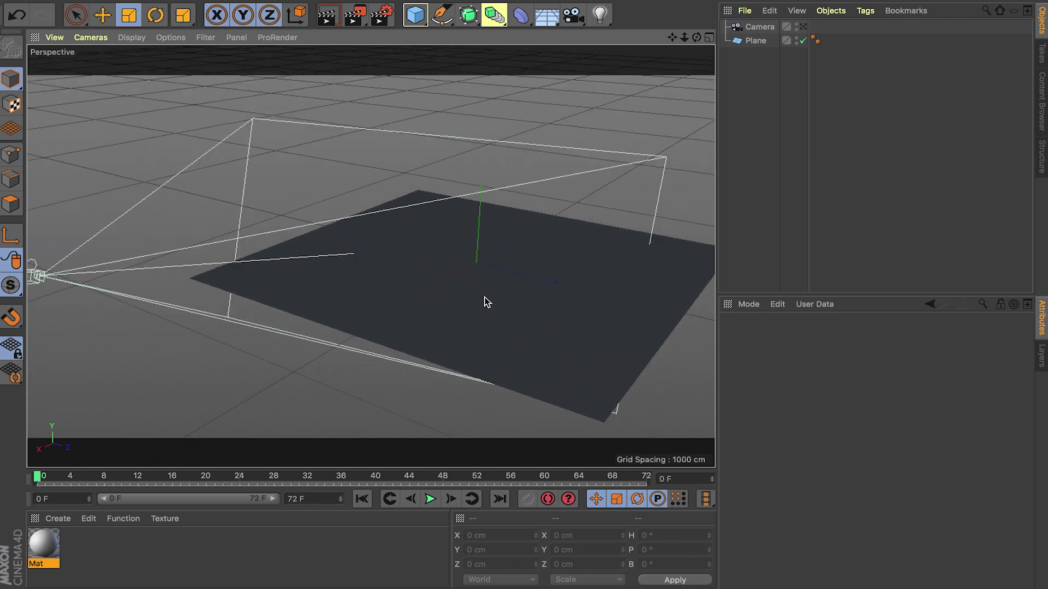
{"action": "left_click_drag", "start_coordinate": [524, 345], "coordinate": [396, 324], "text": "alt"}
Add a sphere, slide it toward the camera, and raise it to 82.738 cm in Y.
{"action": "left_click", "coordinate": [415, 15]}
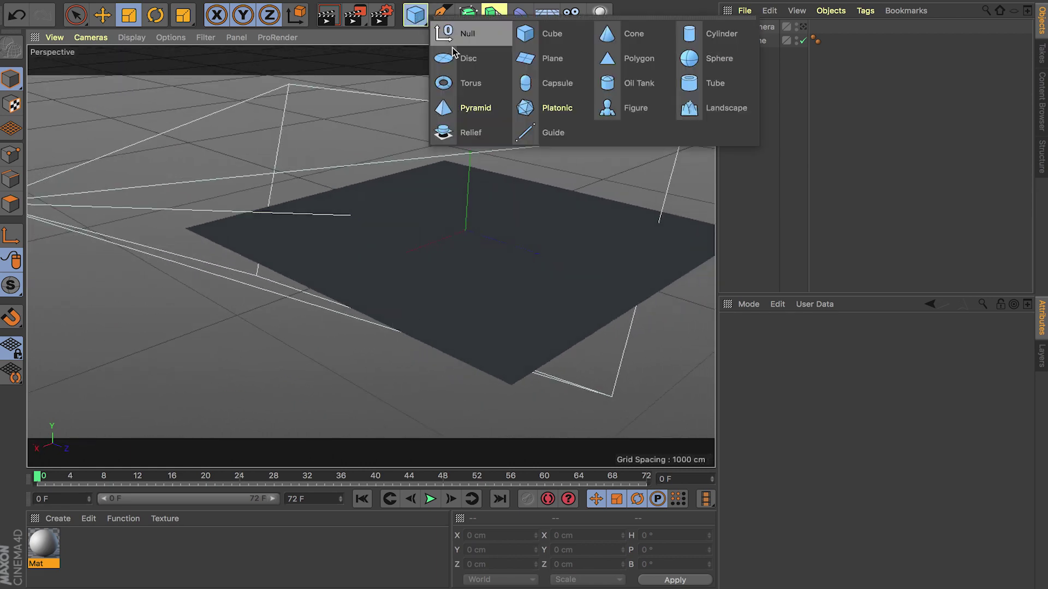
{"action": "left_click", "coordinate": [694, 59]}
{"action": "key", "text": "e"}
{"action": "left_click_drag", "start_coordinate": [553, 255], "coordinate": [431, 215]}
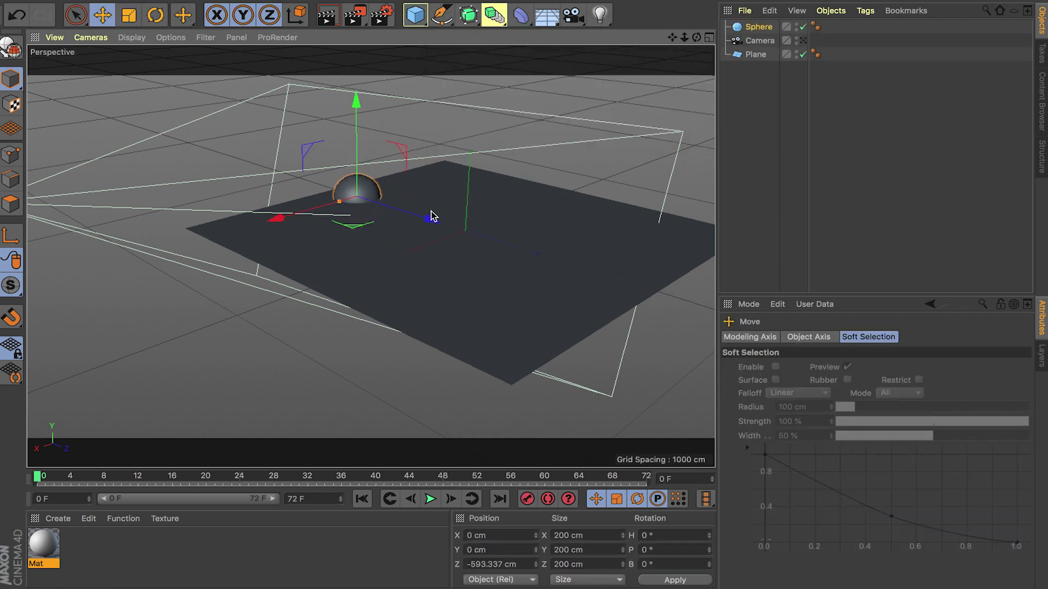
{"action": "left_click_drag", "start_coordinate": [355, 159], "coordinate": [354, 147]}
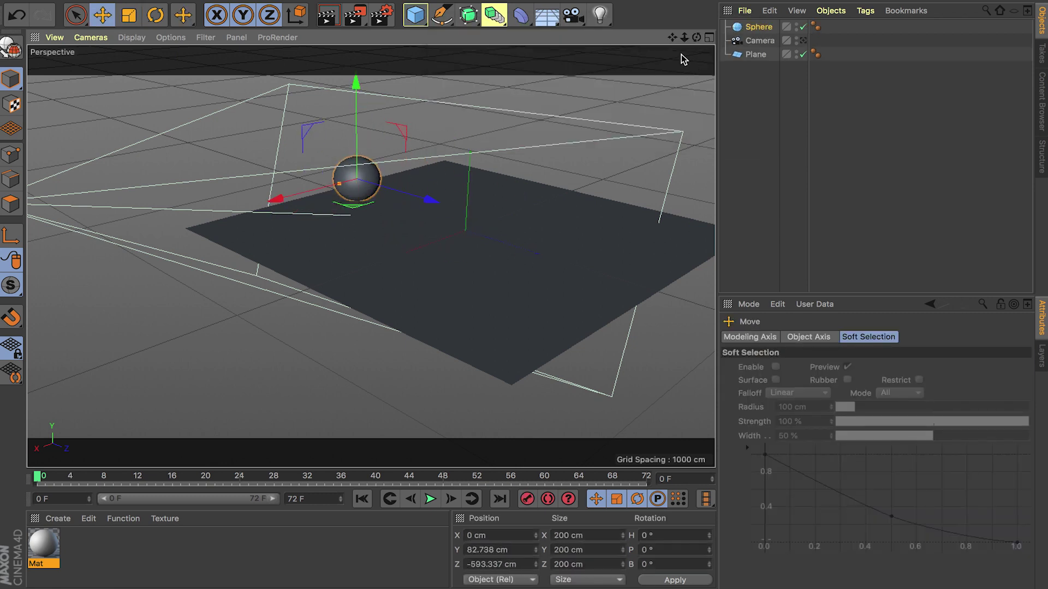
{"action": "left_click", "coordinate": [757, 28]}
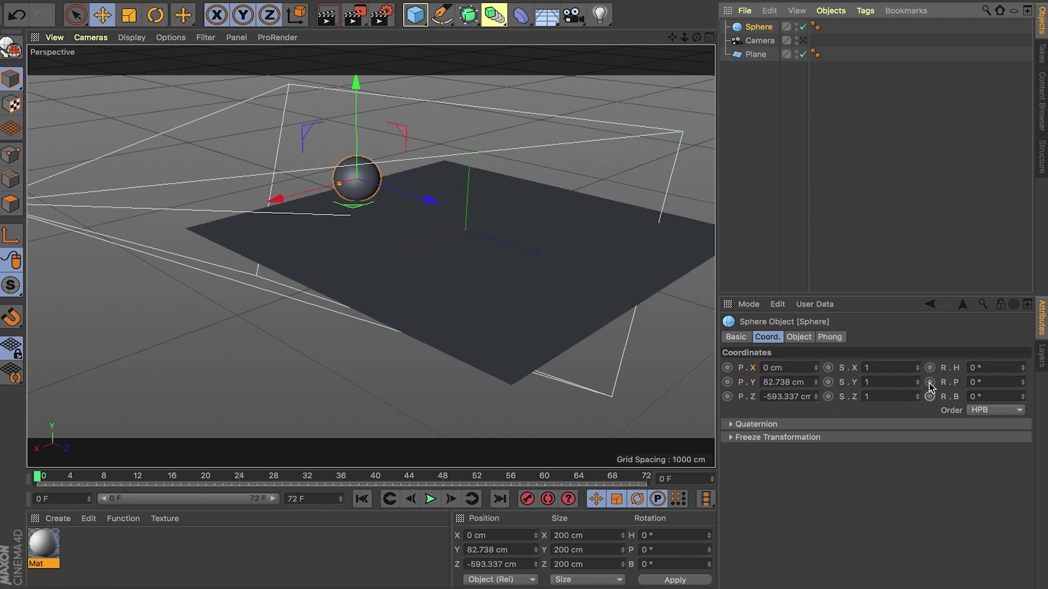
Select the camera, delete and restore it, then review its Object and Physical lens settings.
{"action": "left_click", "coordinate": [755, 45]}
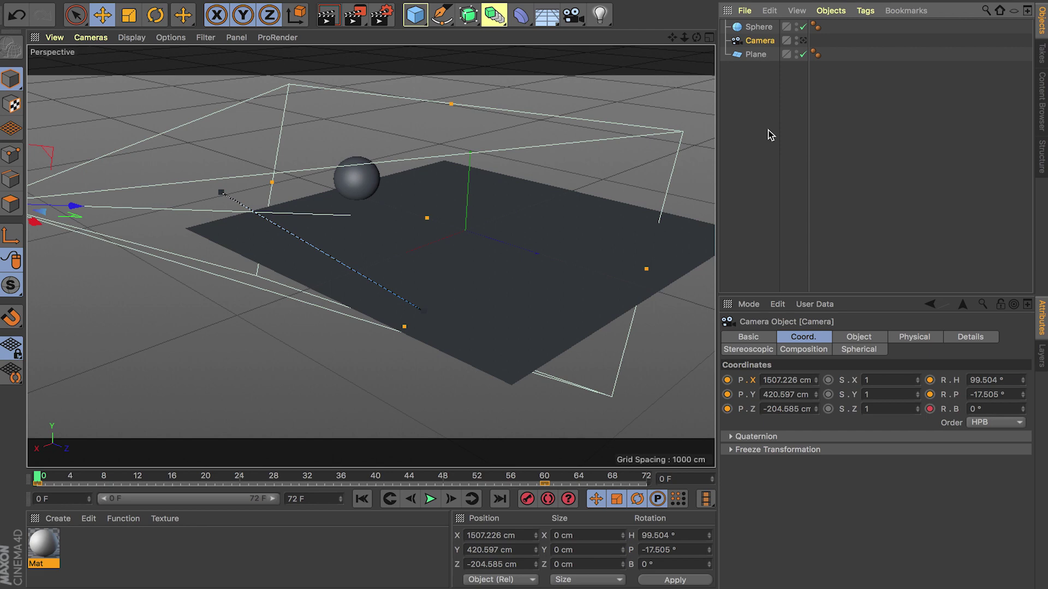
{"action": "key", "text": "Delete"}
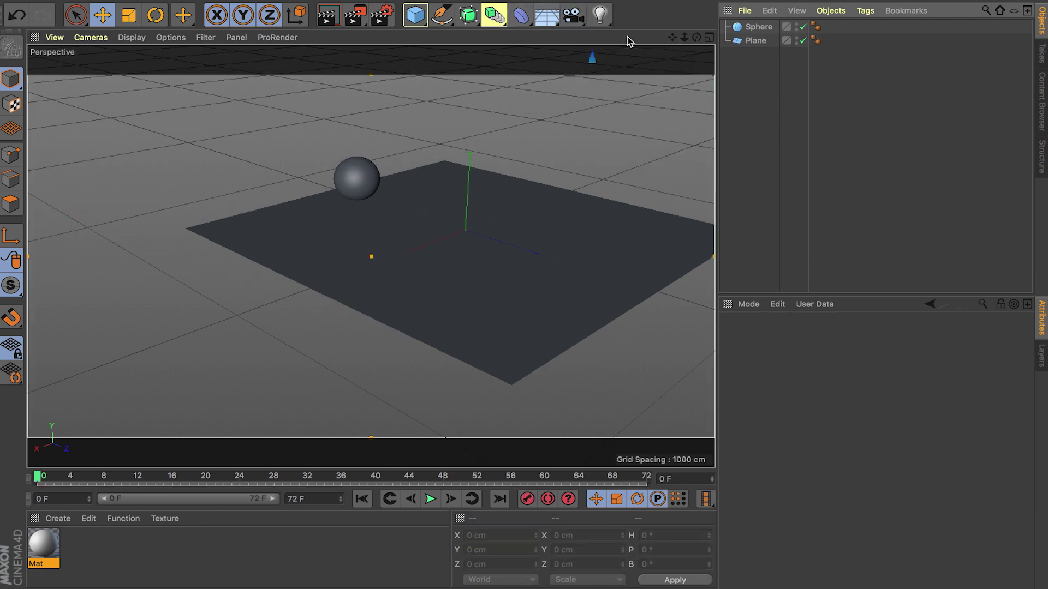
{"action": "key", "text": "ctrl+z"}
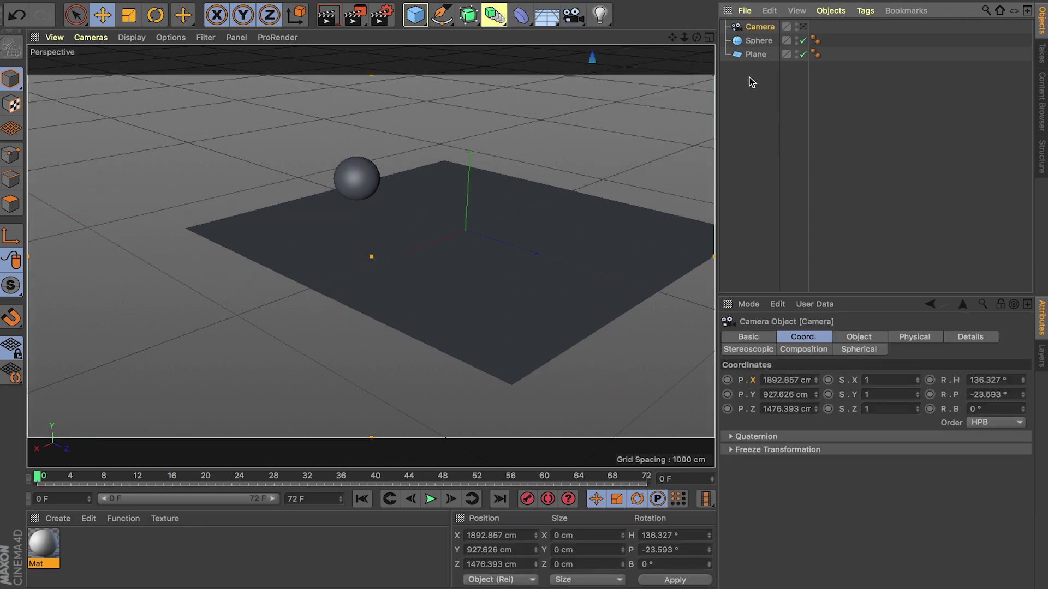
{"action": "left_click", "coordinate": [850, 340]}
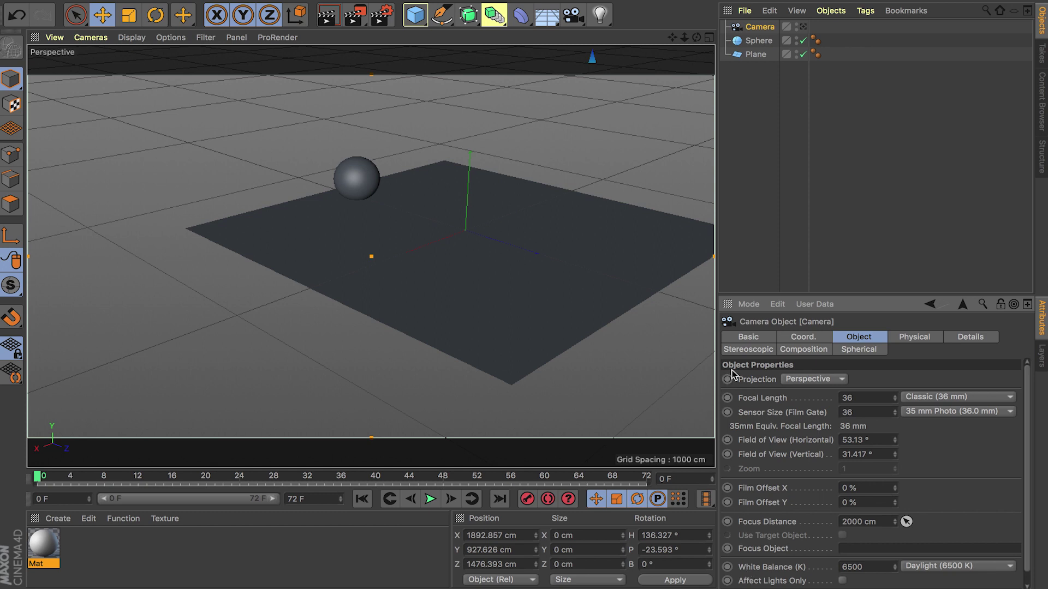
{"action": "left_click", "coordinate": [907, 338]}
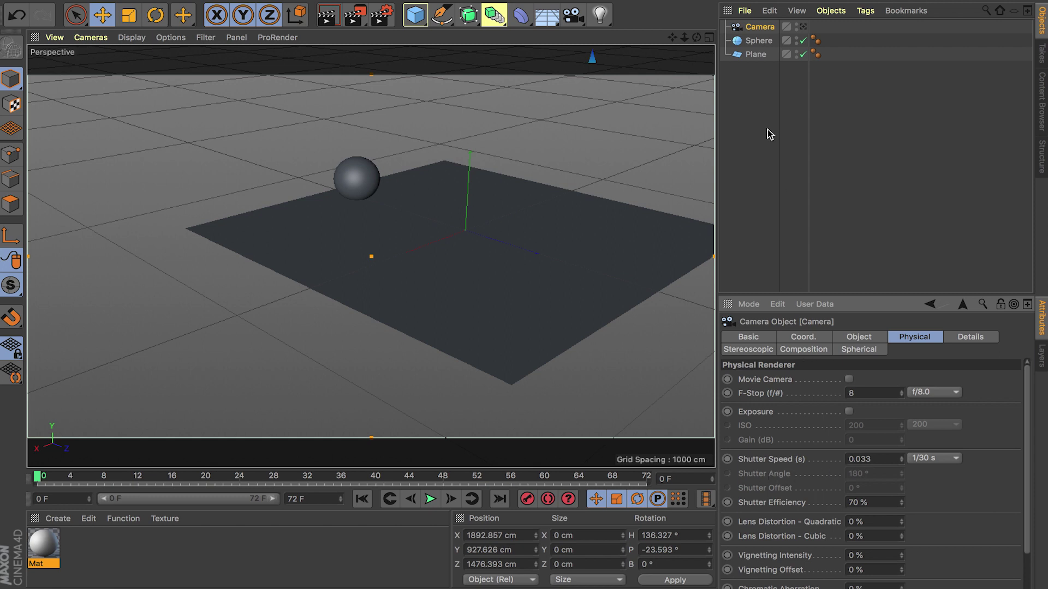
{"action": "left_click", "coordinate": [865, 338]}
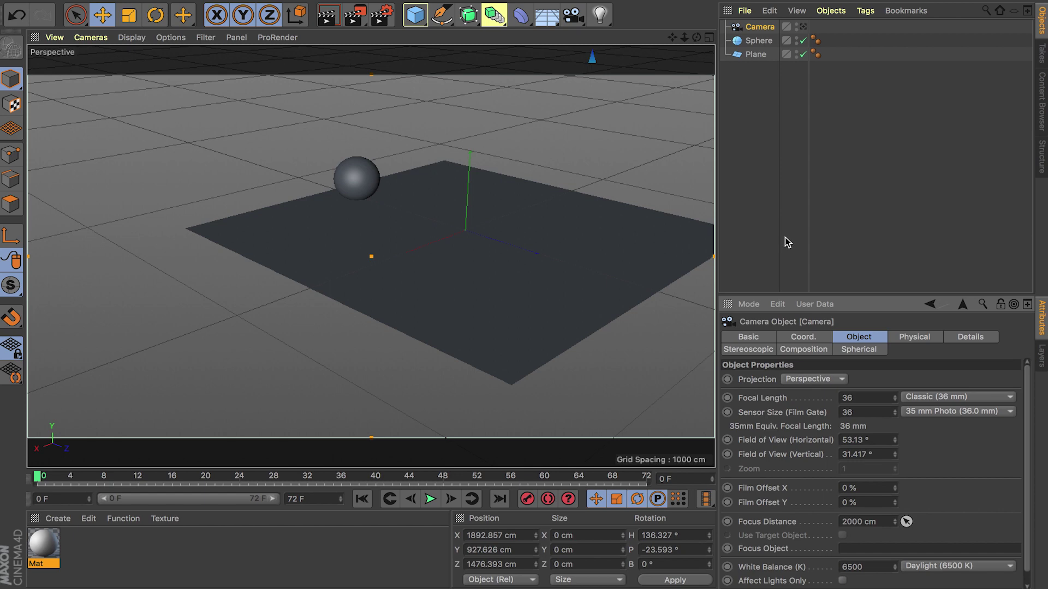
Open the Mat material, check its Luminance, Environment and Alpha channels, then close the editor.
{"action": "double_click", "coordinate": [45, 549]}
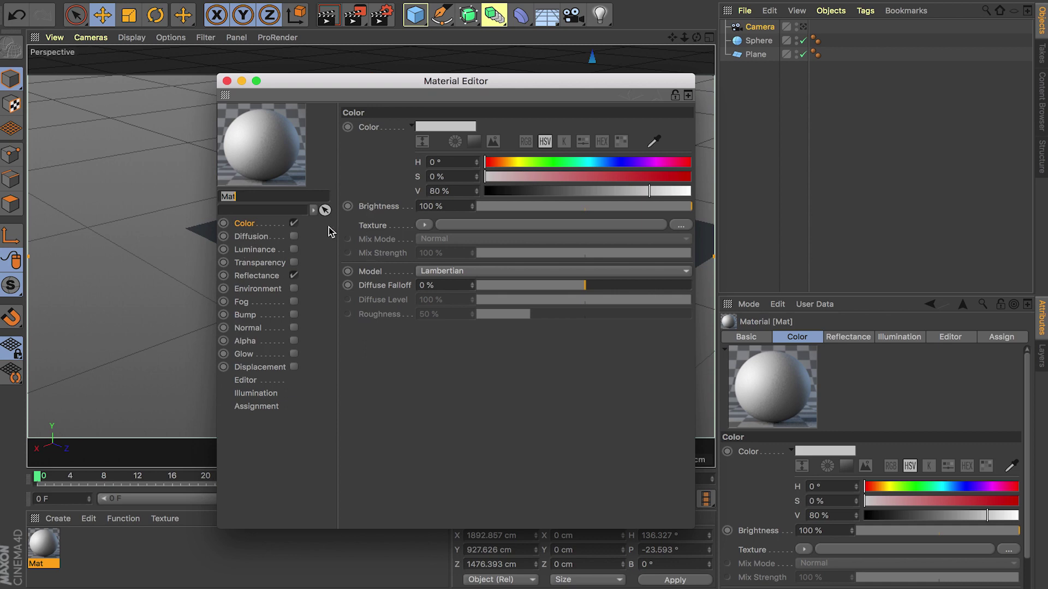
{"action": "left_click", "coordinate": [259, 251]}
{"action": "left_click", "coordinate": [265, 289]}
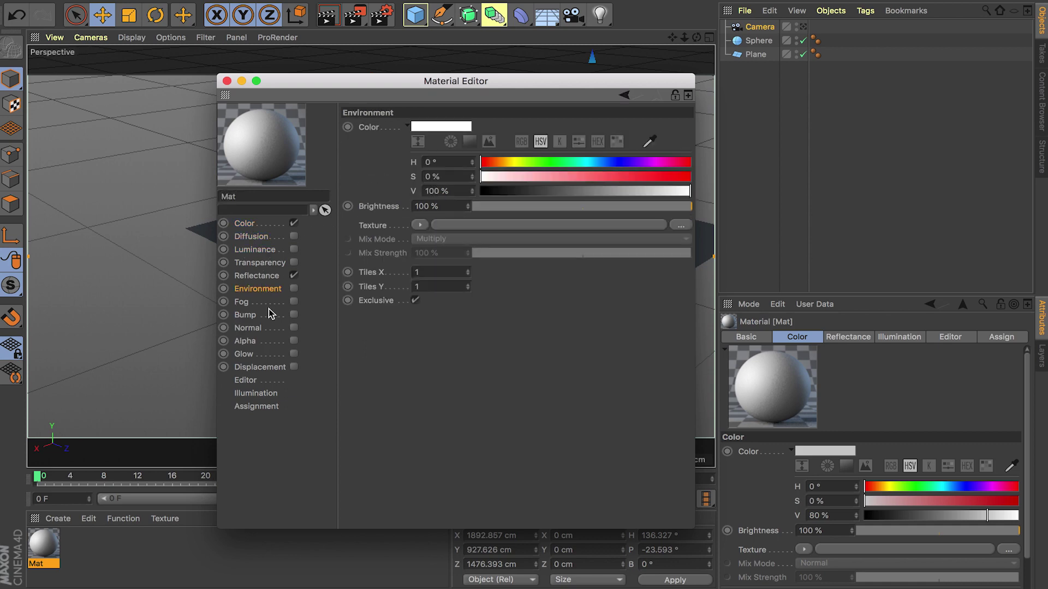
{"action": "left_click", "coordinate": [245, 341]}
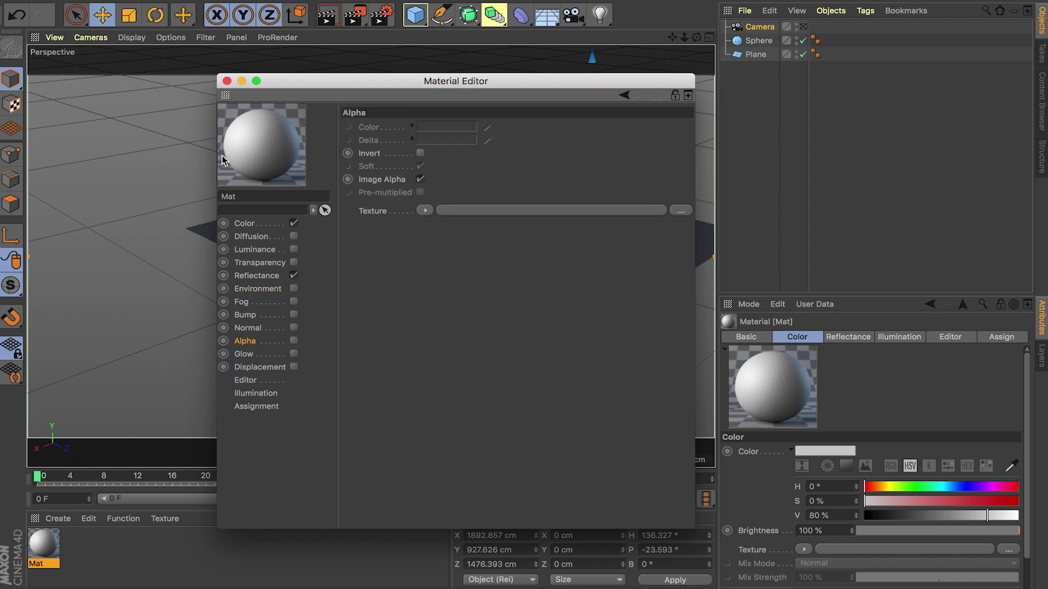
{"action": "left_click", "coordinate": [226, 81]}
Zoom in on the textured plane and select the sphere to show its 100 cm radius settings.
{"action": "scroll", "coordinate": [473, 271], "scroll_direction": "up", "scroll_amount": 2}
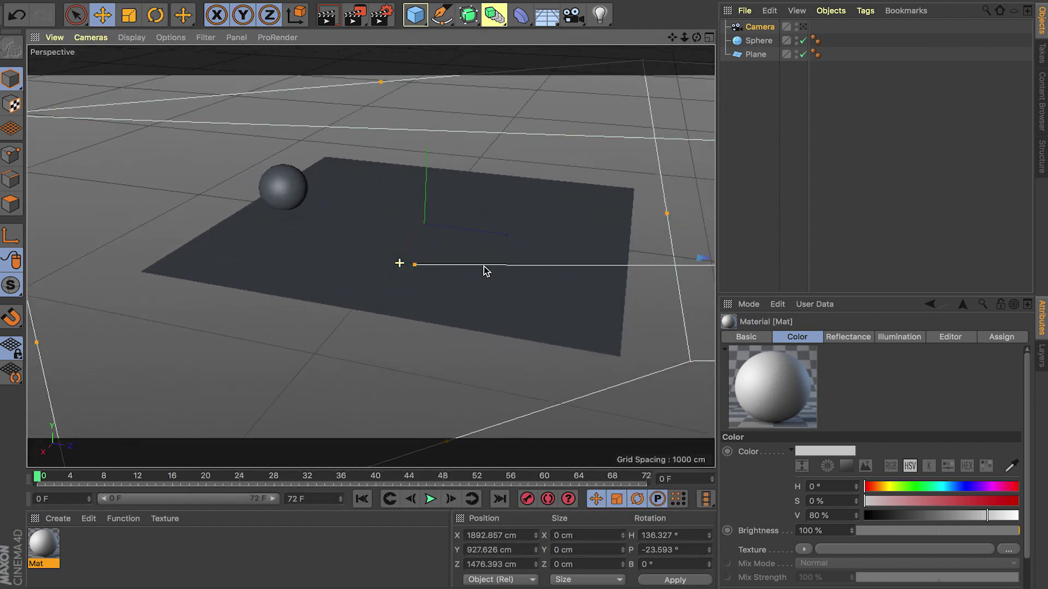
{"action": "scroll", "coordinate": [473, 271], "scroll_direction": "down", "scroll_amount": 2}
{"action": "scroll", "coordinate": [514, 264], "scroll_direction": "up", "scroll_amount": 2}
{"action": "scroll", "coordinate": [389, 224], "scroll_direction": "down", "scroll_amount": 2}
{"action": "scroll", "coordinate": [388, 223], "scroll_direction": "up", "scroll_amount": 5}
{"action": "scroll", "coordinate": [418, 232], "scroll_direction": "up", "scroll_amount": 3}
{"action": "scroll", "coordinate": [425, 241], "scroll_direction": "down", "scroll_amount": 4}
{"action": "scroll", "coordinate": [425, 240], "scroll_direction": "up", "scroll_amount": 5}
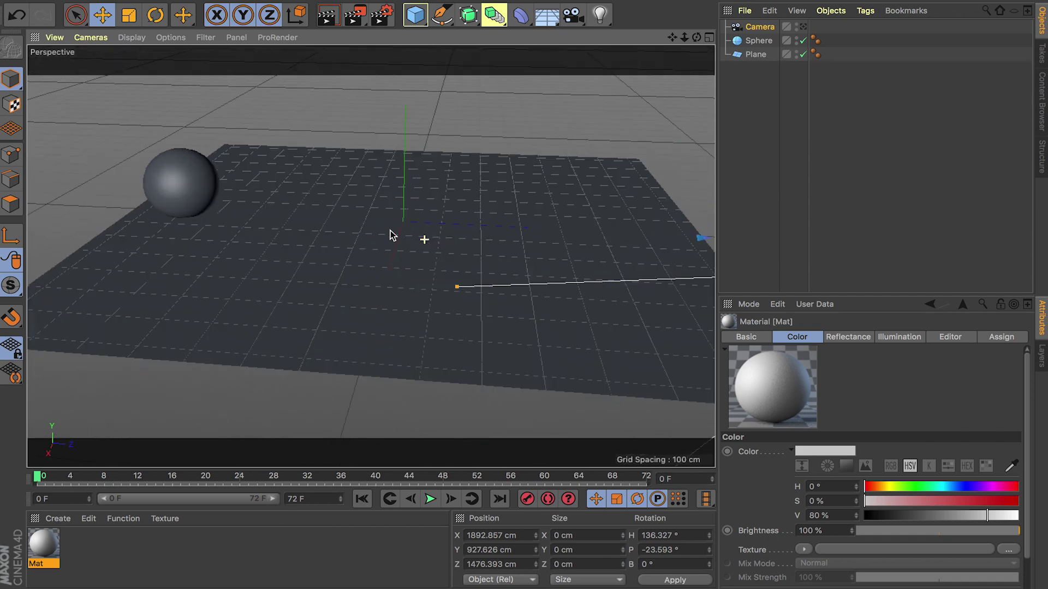
{"action": "left_click", "coordinate": [208, 191]}
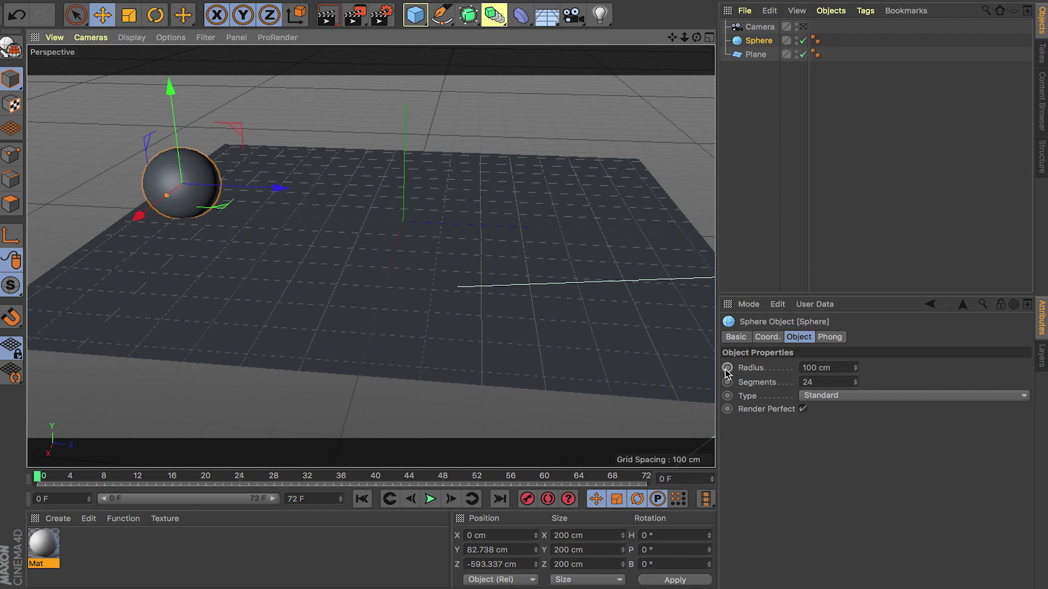
Record the sphere's P.X, P.Y, P.Z keyframes at frame 0 and move to frame 40.
{"action": "left_click", "coordinate": [771, 341]}
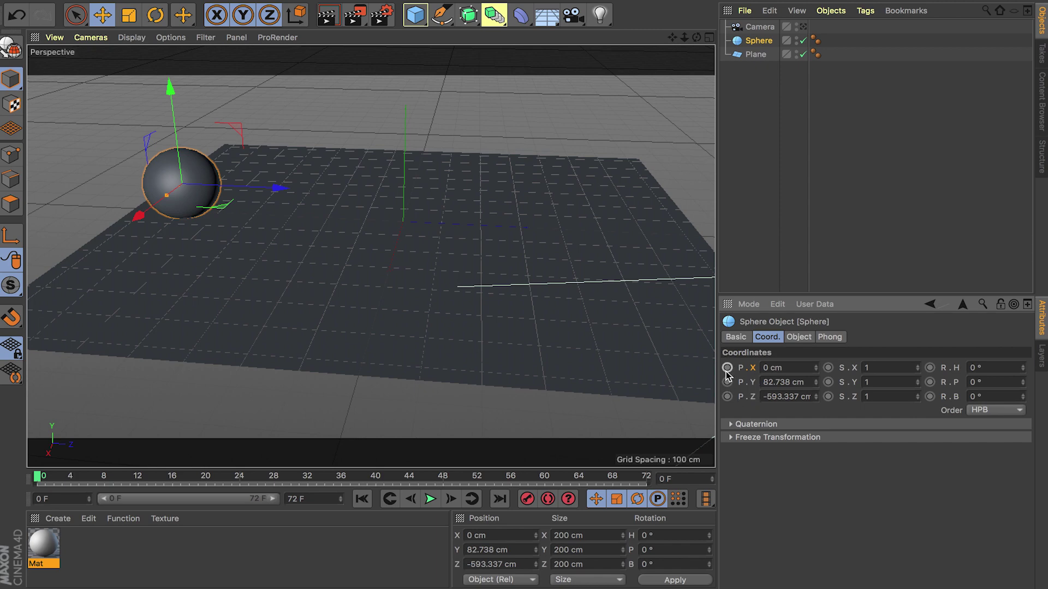
{"action": "left_click_drag", "start_coordinate": [726, 370], "coordinate": [730, 398]}
{"action": "left_click_drag", "start_coordinate": [37, 479], "coordinate": [378, 517]}
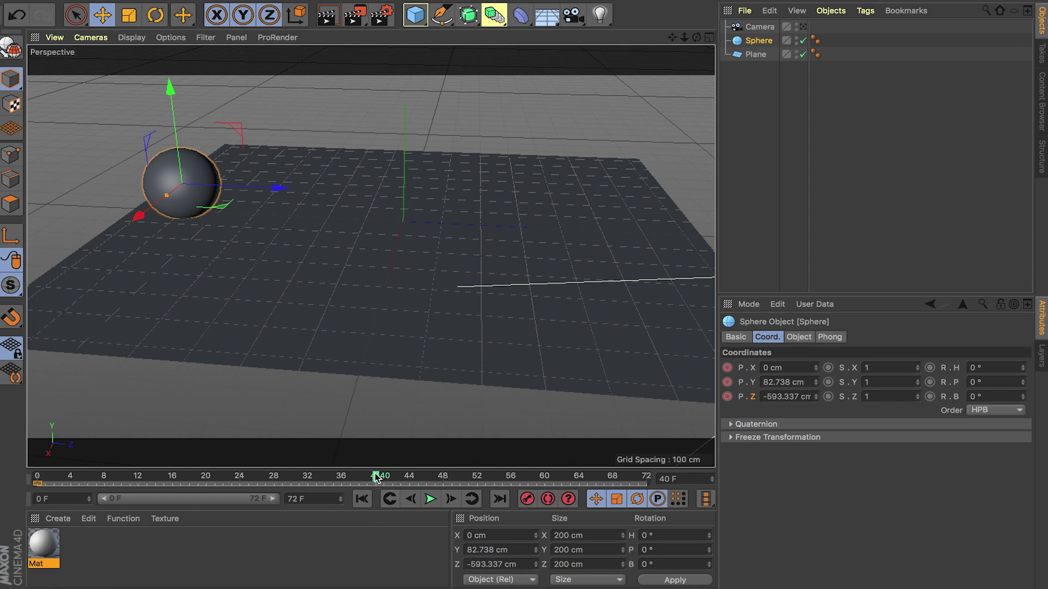
Move the sphere to X 369.534, Y 352.62, Z 211.33 cm above the plane.
{"action": "left_click_drag", "start_coordinate": [276, 188], "coordinate": [575, 268]}
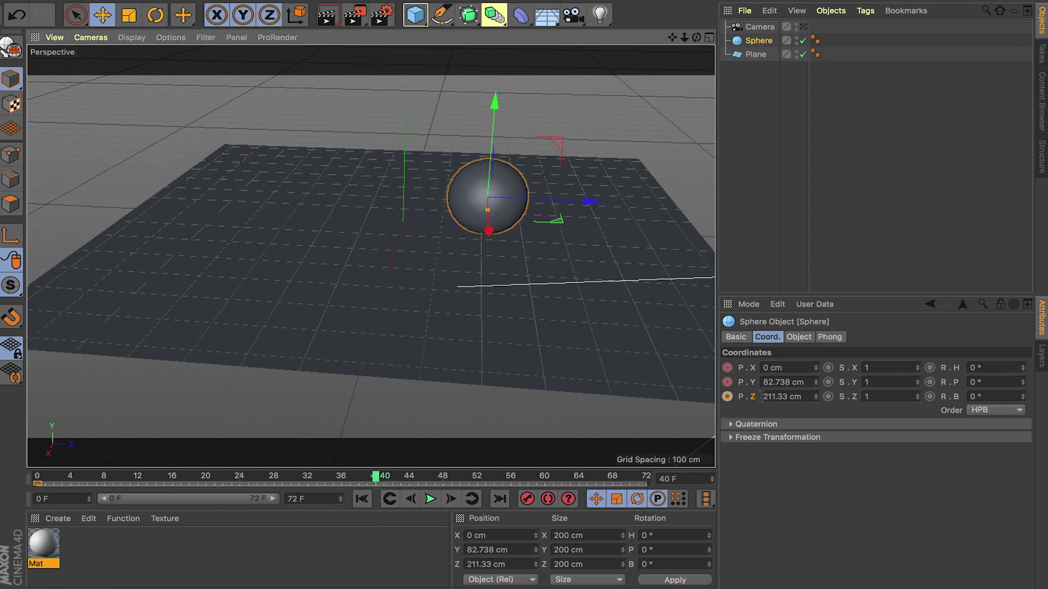
{"action": "left_click_drag", "start_coordinate": [577, 256], "coordinate": [384, 286], "text": "alt"}
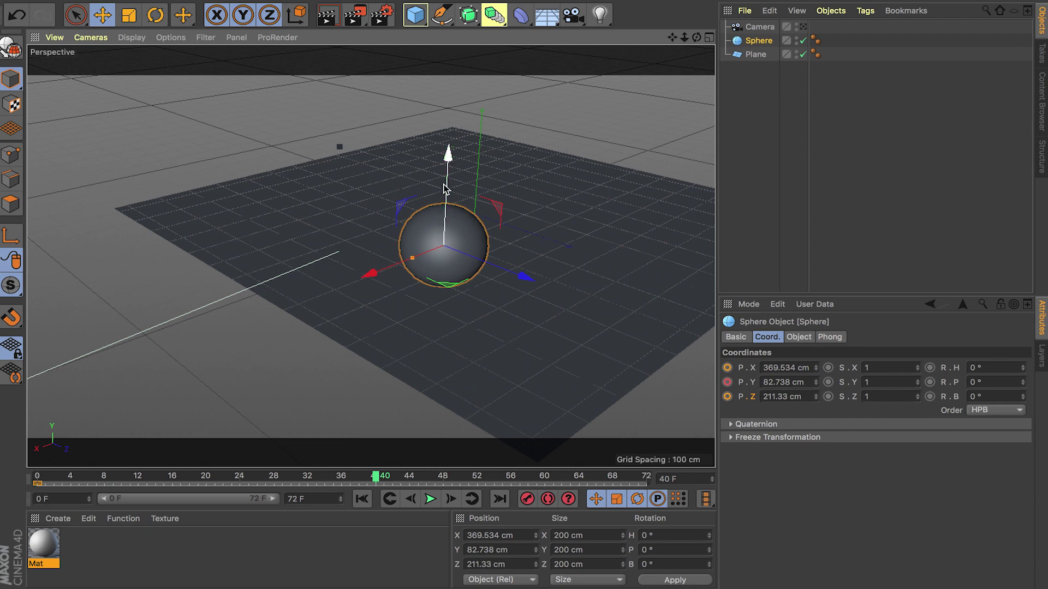
{"action": "left_click_drag", "start_coordinate": [447, 188], "coordinate": [455, 69]}
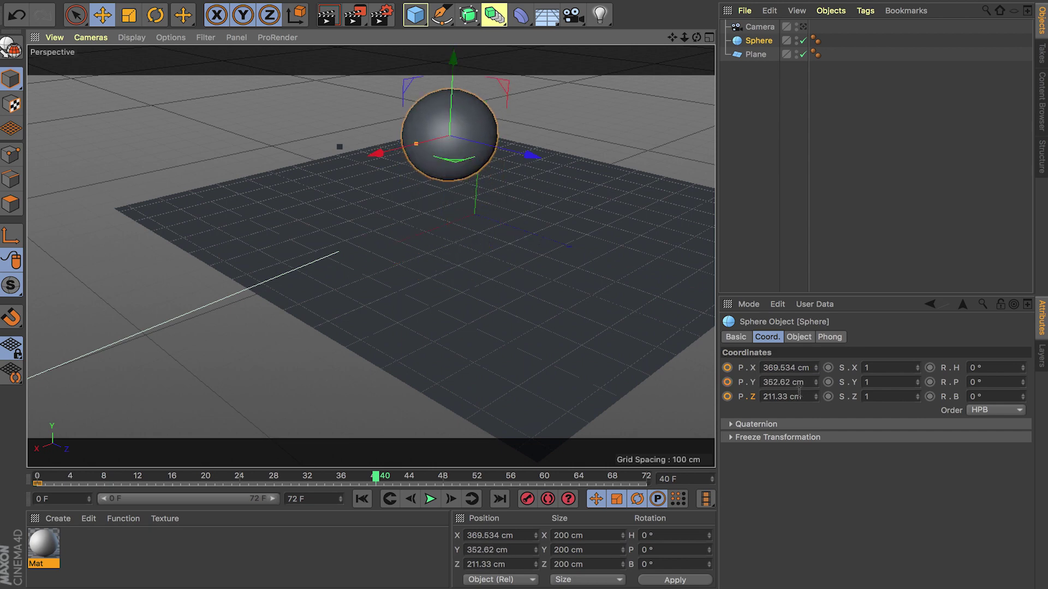
Record the sphere's position keyframes at frame 40 for X, Y and Z.
{"action": "right_click", "coordinate": [730, 369]}
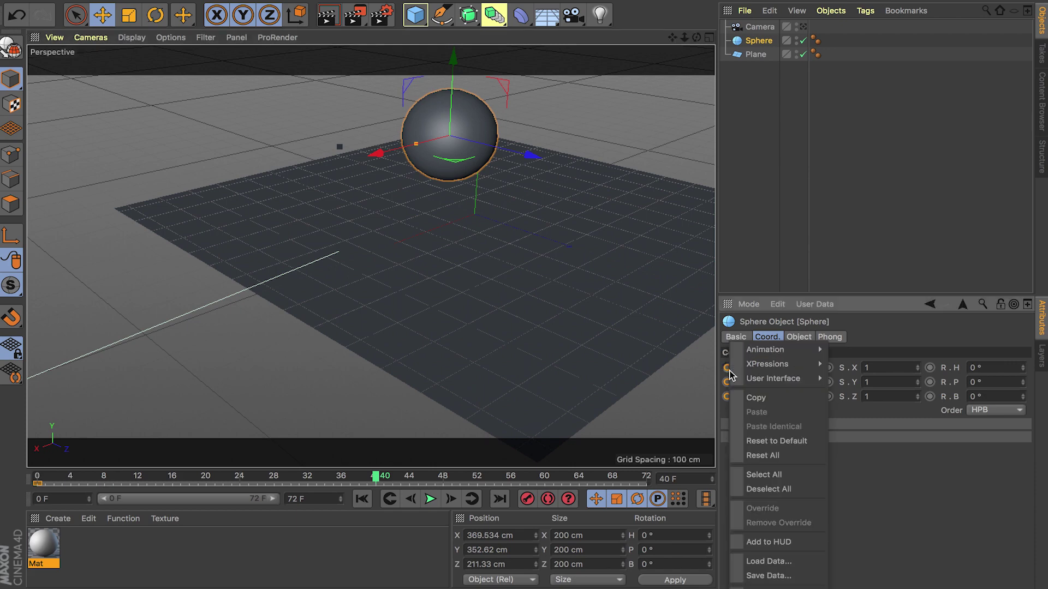
{"action": "left_click", "coordinate": [727, 413]}
{"action": "left_click", "coordinate": [727, 367]}
{"action": "left_click", "coordinate": [726, 382]}
{"action": "left_click", "coordinate": [726, 397]}
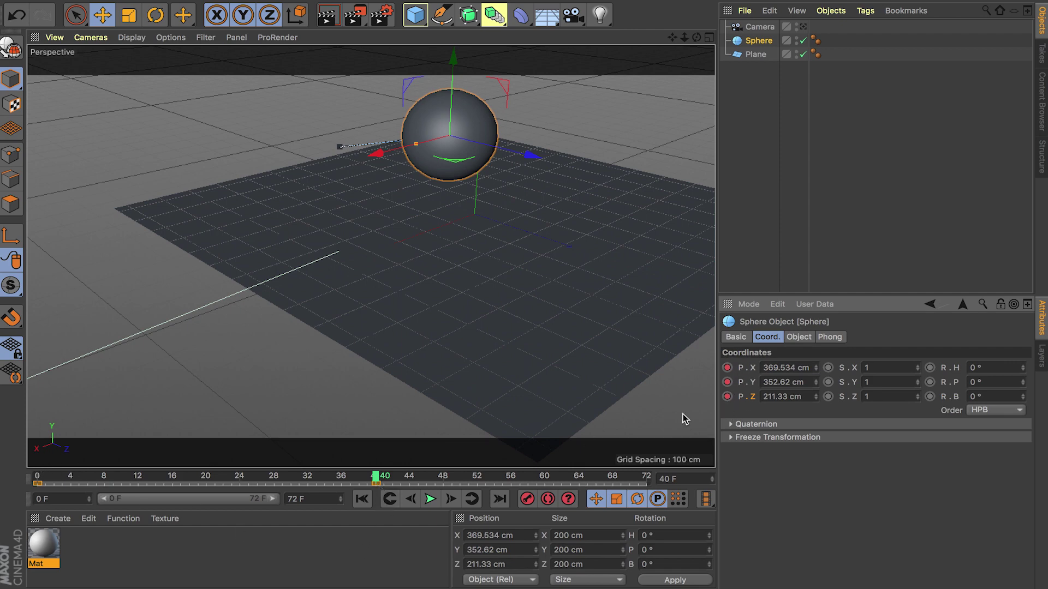
Play the sphere's animation from frame 0, stop it, and orbit the view.
{"action": "left_click", "coordinate": [364, 500]}
{"action": "left_click", "coordinate": [430, 499]}
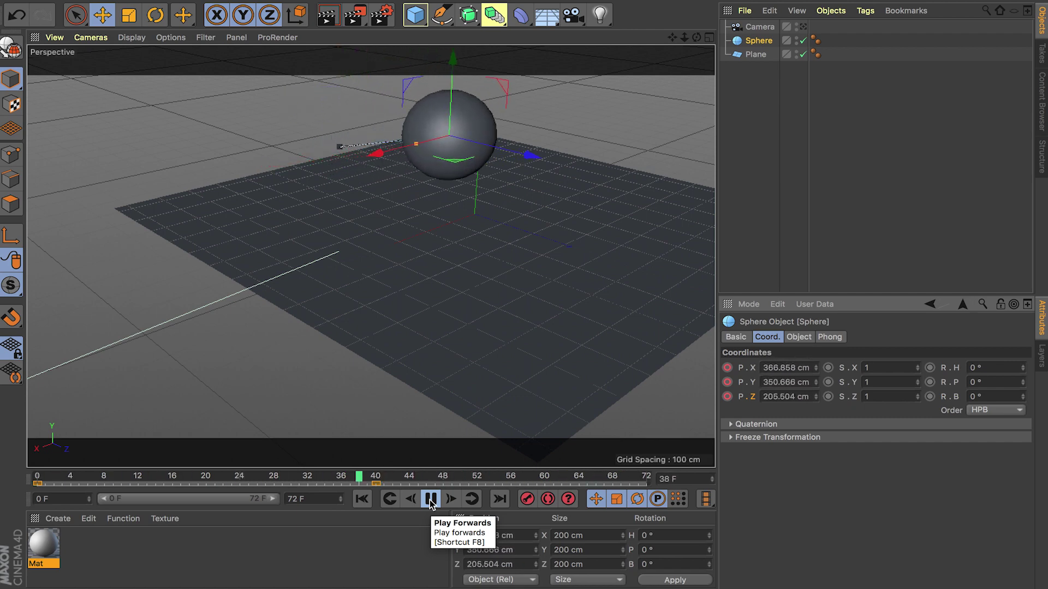
{"action": "left_click", "coordinate": [432, 499]}
{"action": "key", "text": "shift+f"}
{"action": "left_click_drag", "start_coordinate": [550, 149], "coordinate": [546, 202], "text": "alt"}
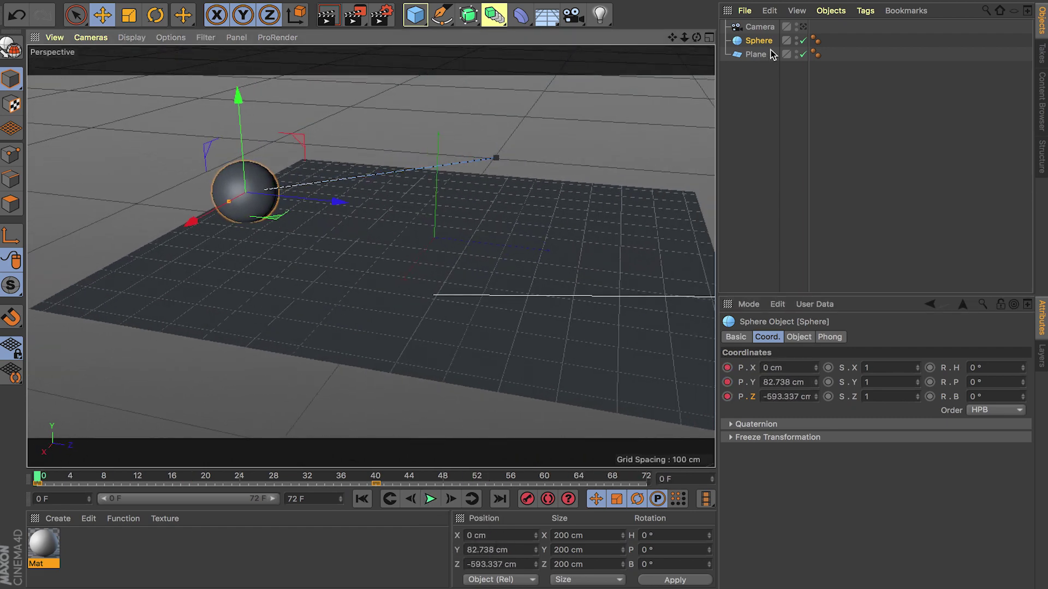
Delete the sphere from the scene and select the Plane.
{"action": "left_click", "coordinate": [765, 43]}
{"action": "key", "text": "Delete"}
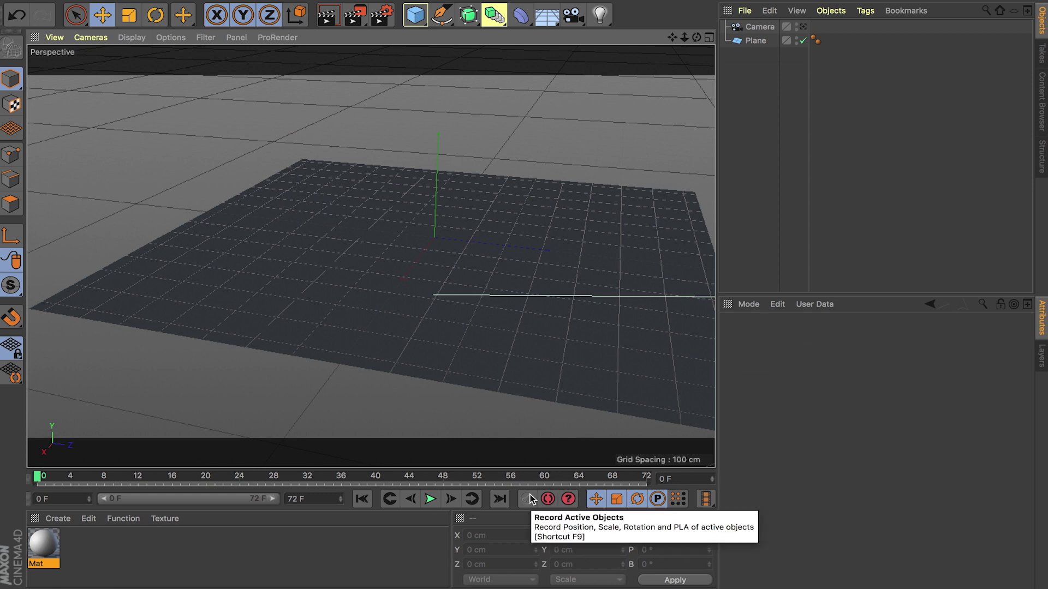
{"action": "left_click", "coordinate": [413, 248]}
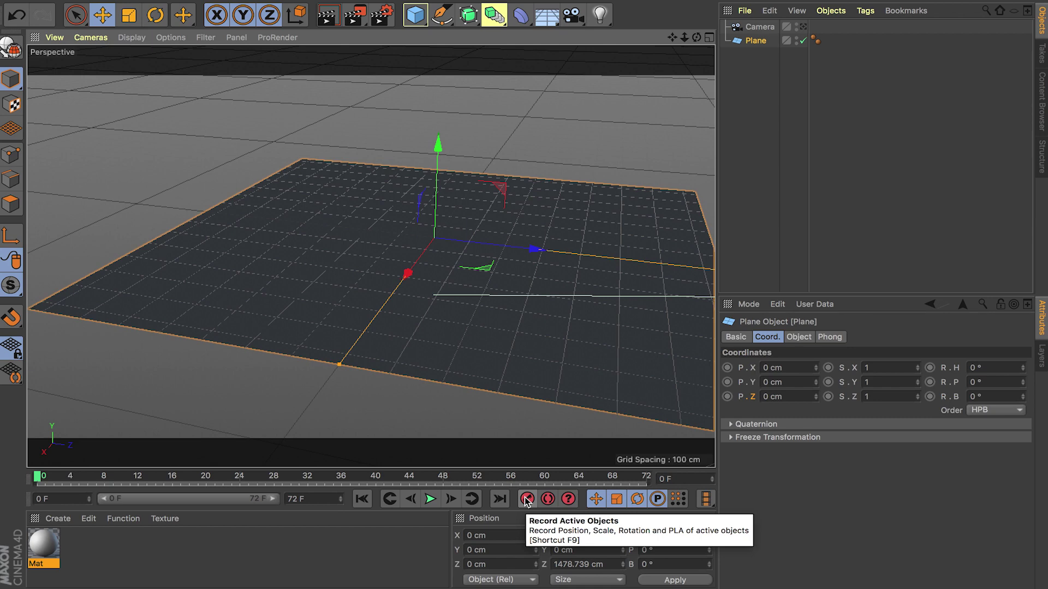
Add a new sphere, place it on the plane, and record its frame-0 keyframe.
{"action": "left_click", "coordinate": [385, 52]}
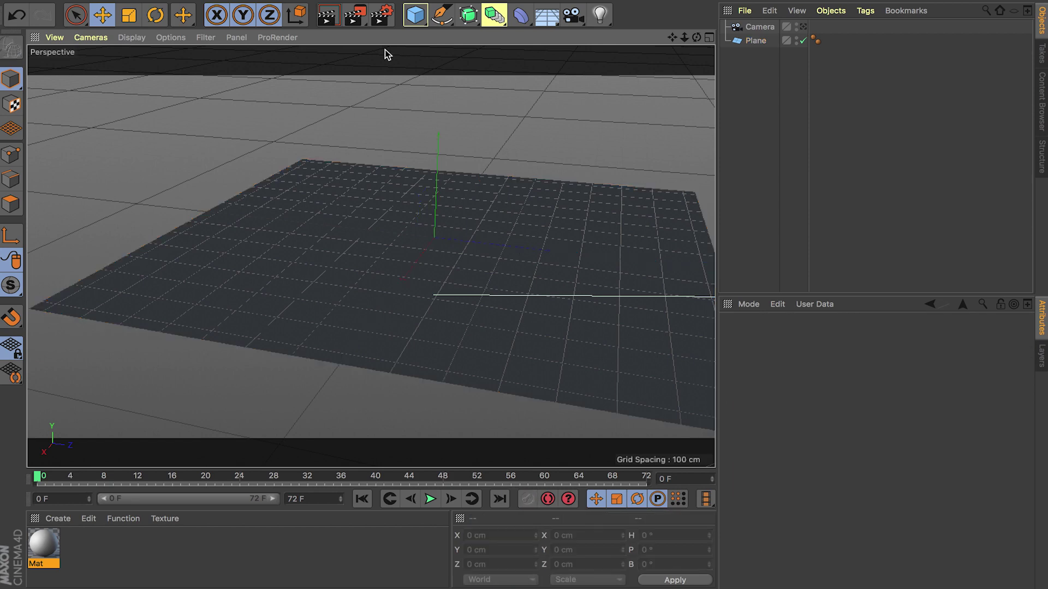
{"action": "left_click", "coordinate": [416, 16]}
{"action": "left_click", "coordinate": [709, 58]}
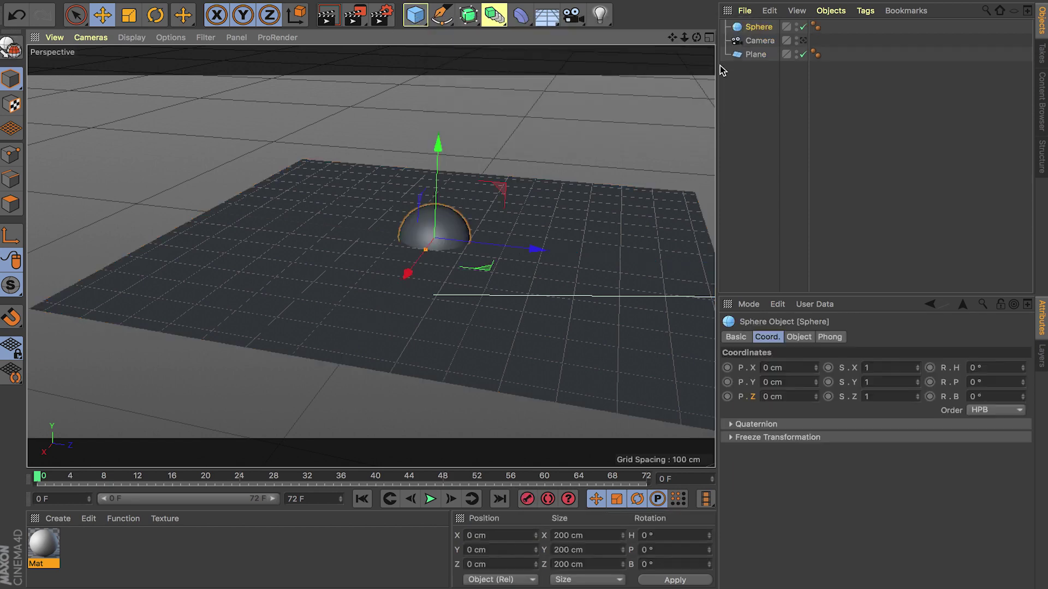
{"action": "left_click_drag", "start_coordinate": [496, 244], "coordinate": [317, 225]}
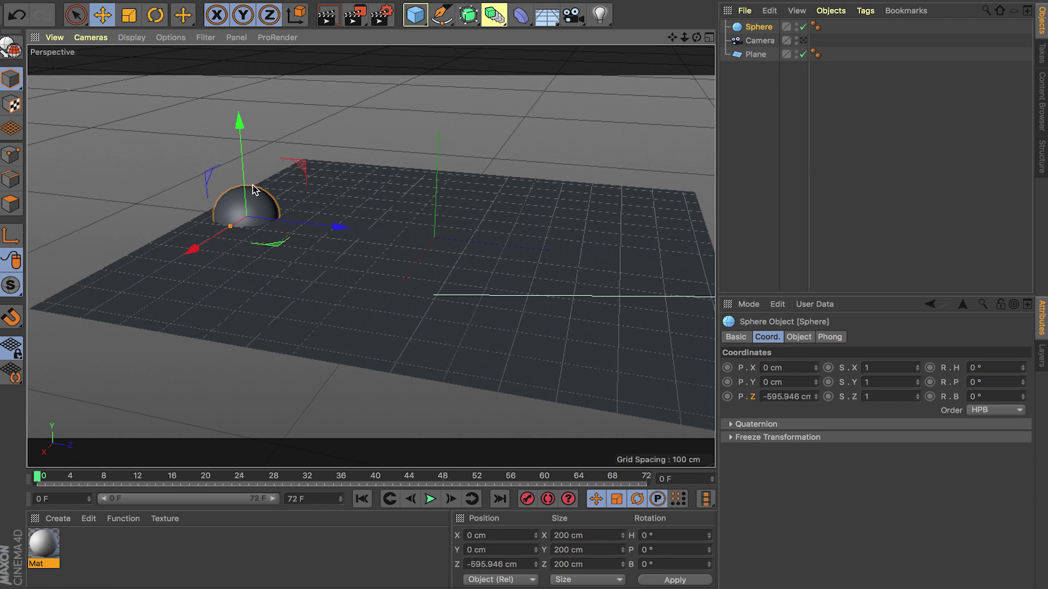
{"action": "left_click_drag", "start_coordinate": [251, 184], "coordinate": [248, 157]}
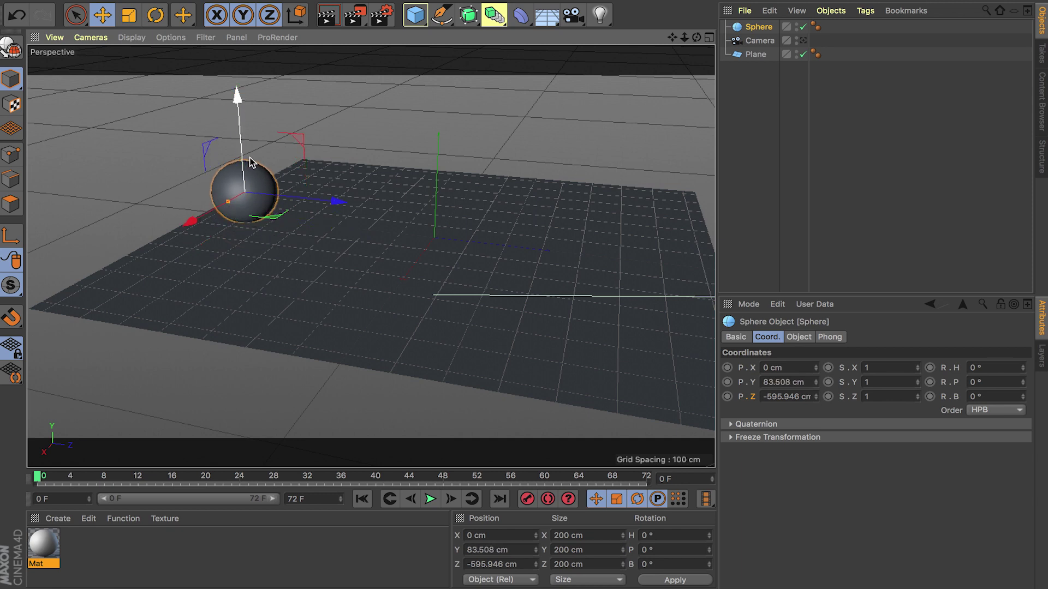
{"action": "left_click", "coordinate": [527, 499]}
At frame 40, move the sphere to X 512.412, Y 268.986 cm and rotate it.
{"action": "left_click_drag", "start_coordinate": [48, 476], "coordinate": [382, 523]}
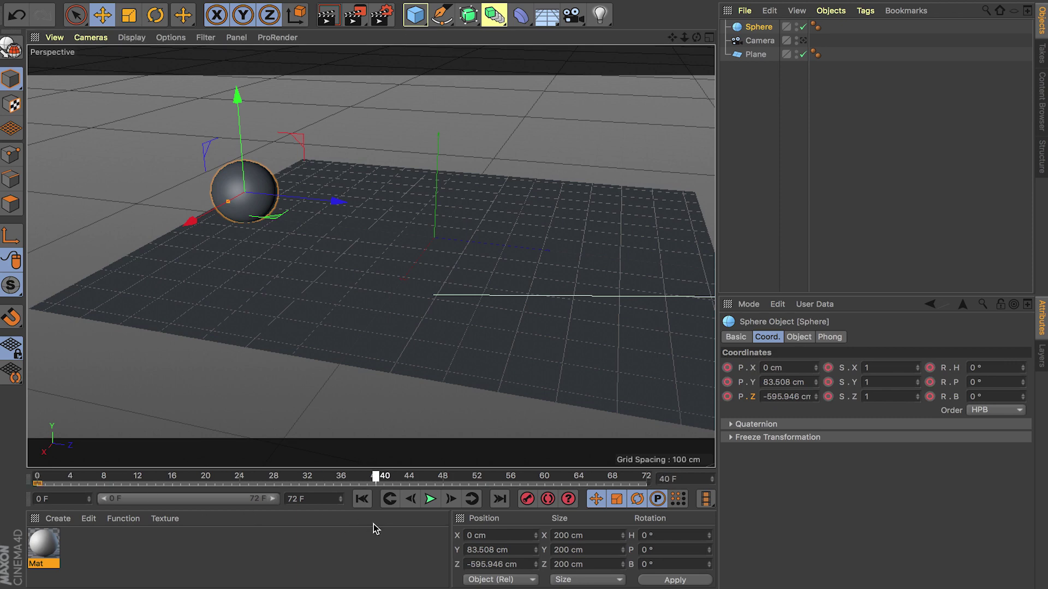
{"action": "left_click_drag", "start_coordinate": [318, 201], "coordinate": [513, 344]}
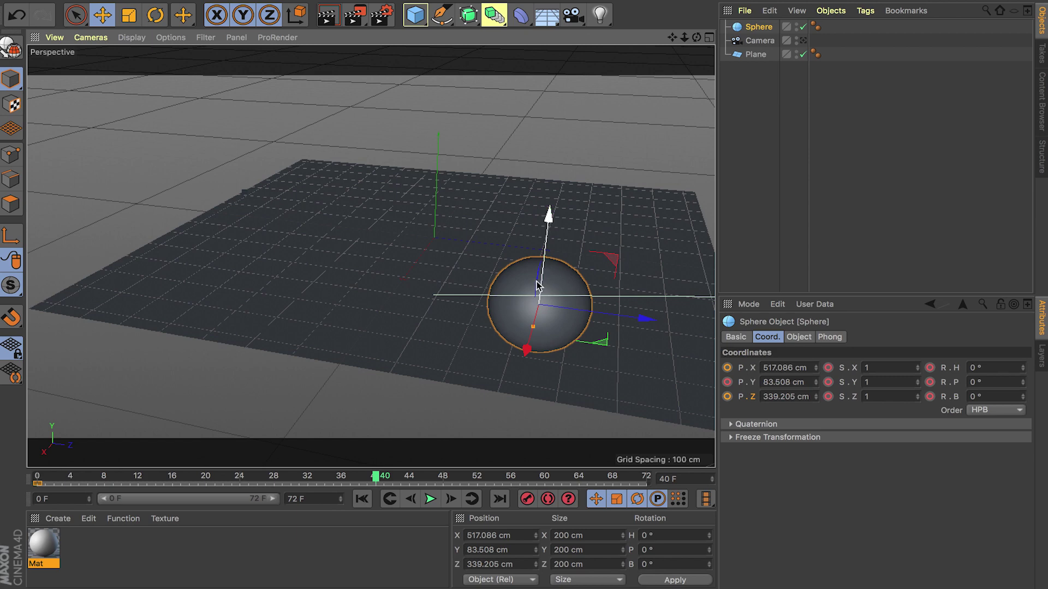
{"action": "left_click_drag", "start_coordinate": [549, 216], "coordinate": [527, 181]}
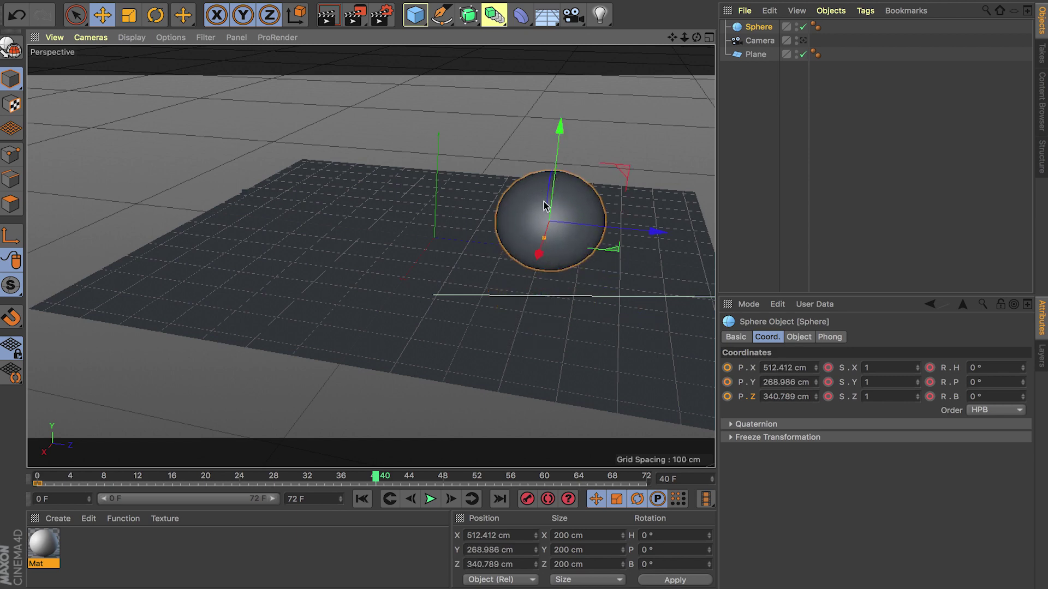
{"action": "key", "text": "r"}
{"action": "left_click_drag", "start_coordinate": [580, 205], "coordinate": [502, 329]}
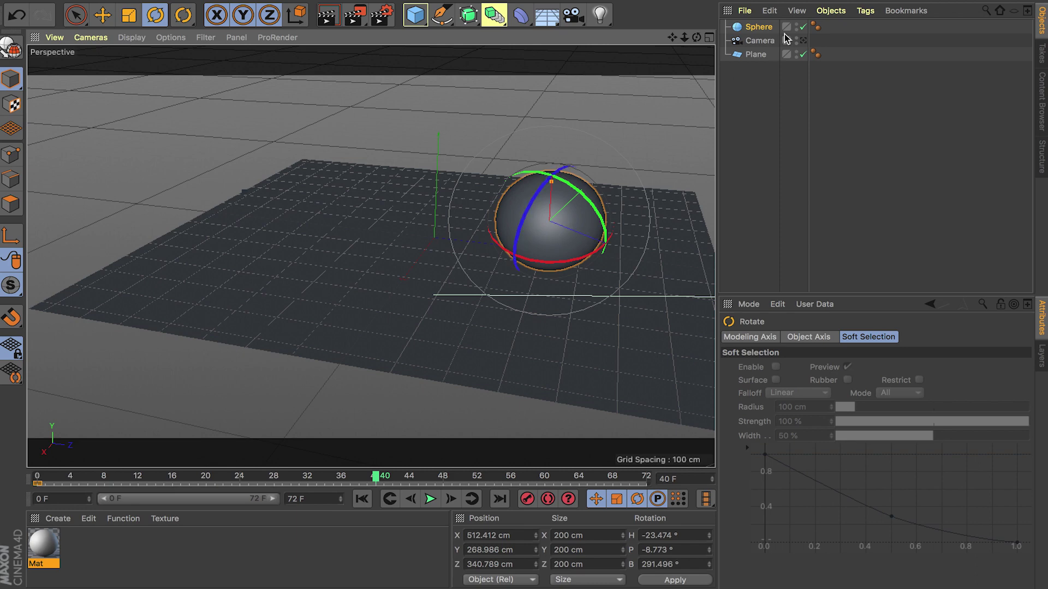
Record the sphere's frame-40 keyframe and play the animation from the start.
{"action": "left_click", "coordinate": [770, 28]}
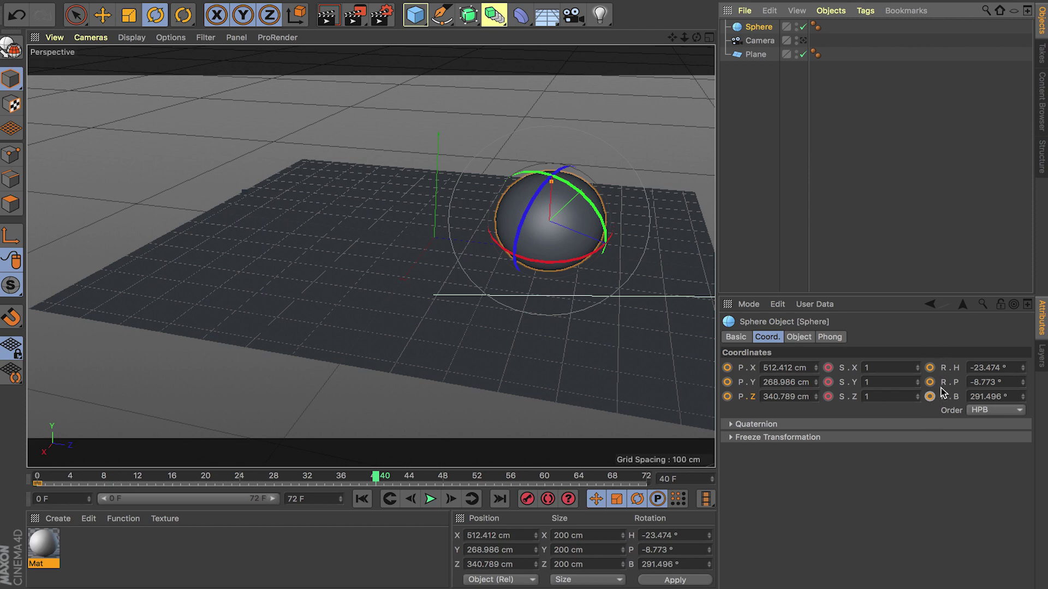
{"action": "left_click", "coordinate": [529, 502]}
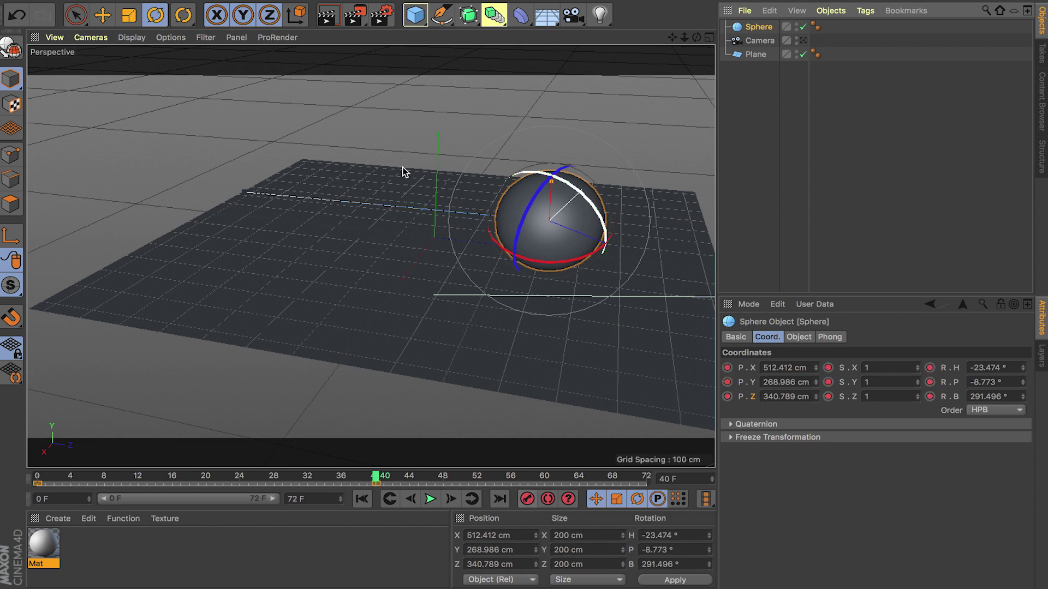
{"action": "left_click", "coordinate": [362, 498]}
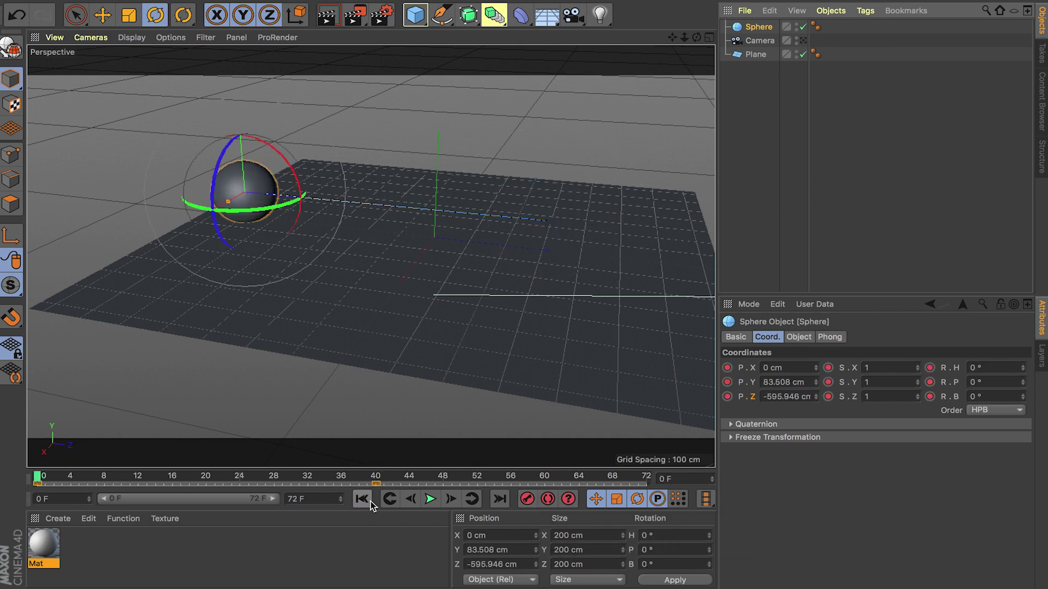
{"action": "left_click", "coordinate": [431, 499]}
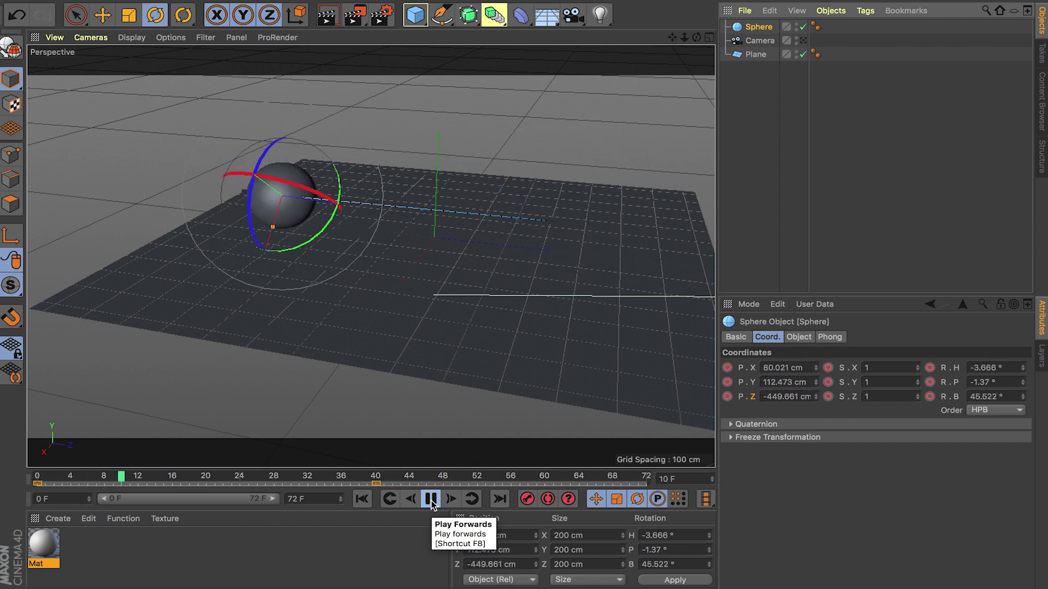
{"action": "left_click", "coordinate": [430, 499]}
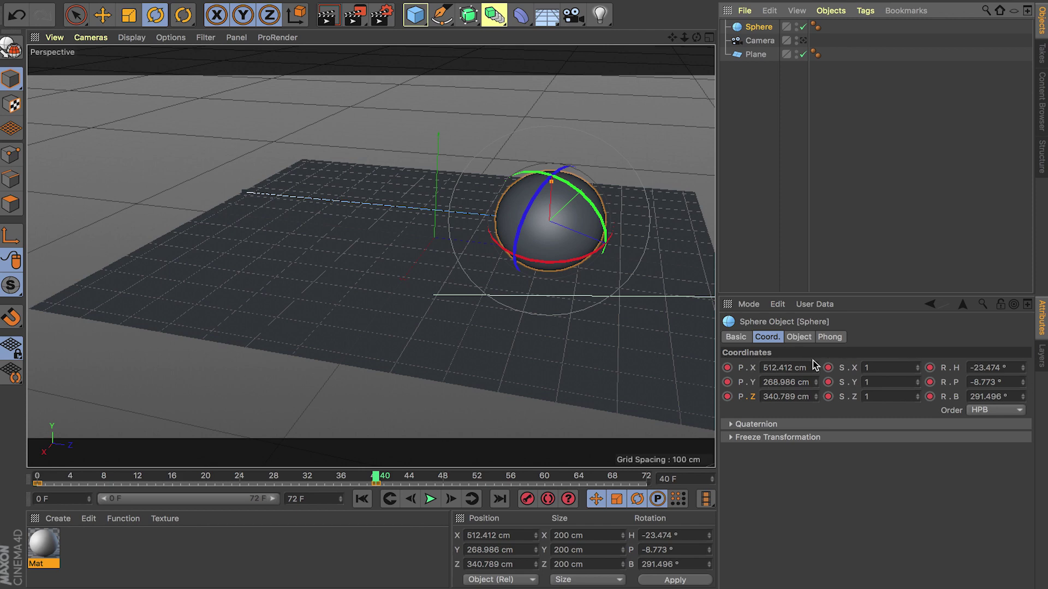
Inspect the Camera and Sphere, return to frame 0, and reselect the sphere.
{"action": "left_click", "coordinate": [754, 43]}
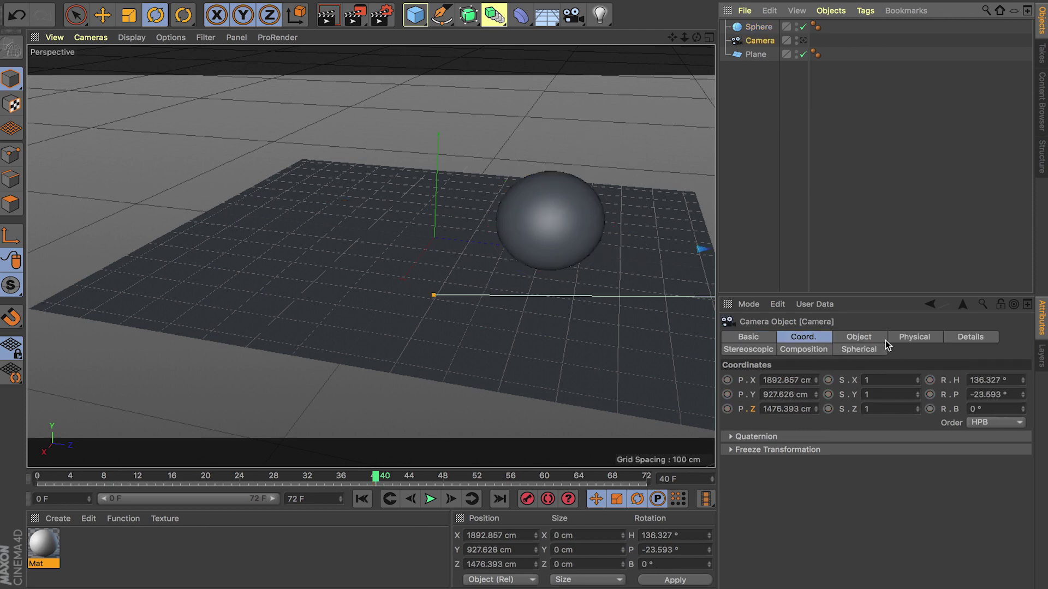
{"action": "left_click", "coordinate": [764, 28]}
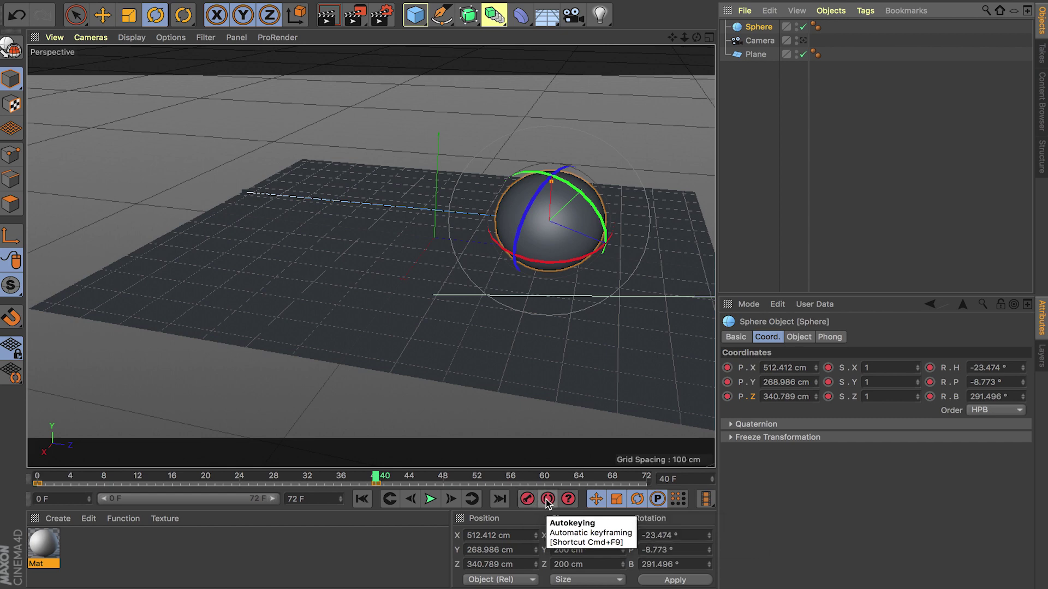
{"action": "left_click", "coordinate": [362, 499]}
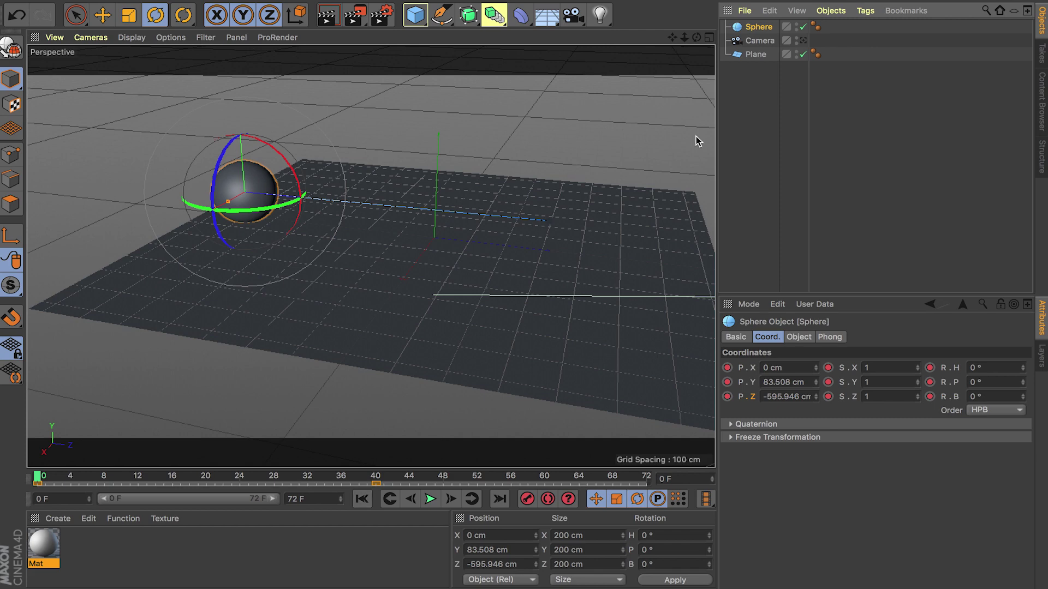
{"action": "left_click", "coordinate": [744, 64]}
{"action": "left_click", "coordinate": [754, 32]}
Replace the sphere with a new Sphere, moved along Z and lifted onto the plane.
{"action": "key", "text": "Delete"}
{"action": "left_click", "coordinate": [415, 15]}
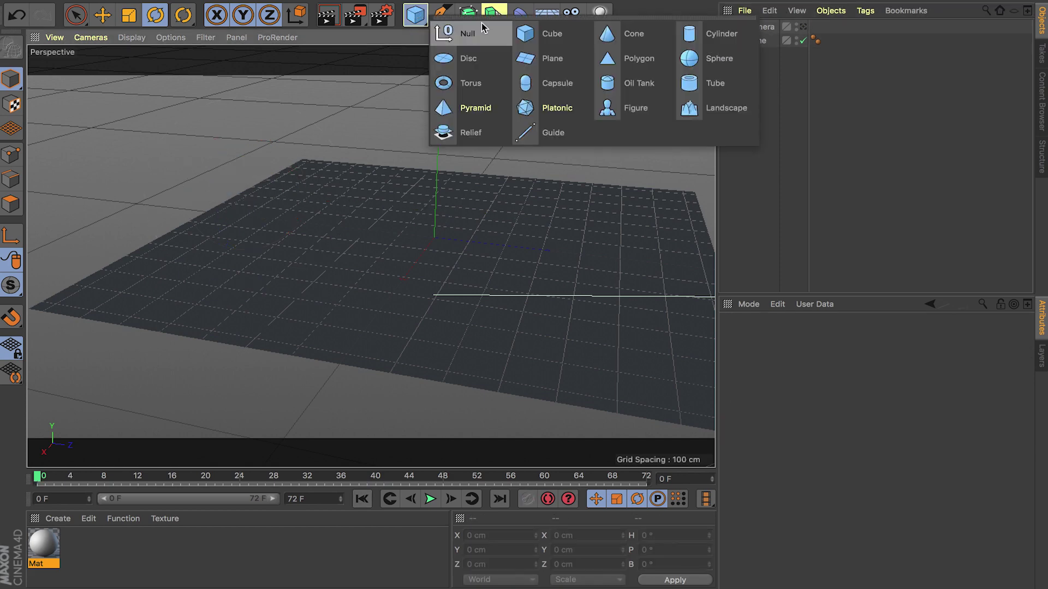
{"action": "left_click", "coordinate": [710, 59]}
{"action": "key", "text": "e"}
{"action": "left_click_drag", "start_coordinate": [527, 248], "coordinate": [304, 246]}
{"action": "left_click_drag", "start_coordinate": [236, 196], "coordinate": [235, 176]}
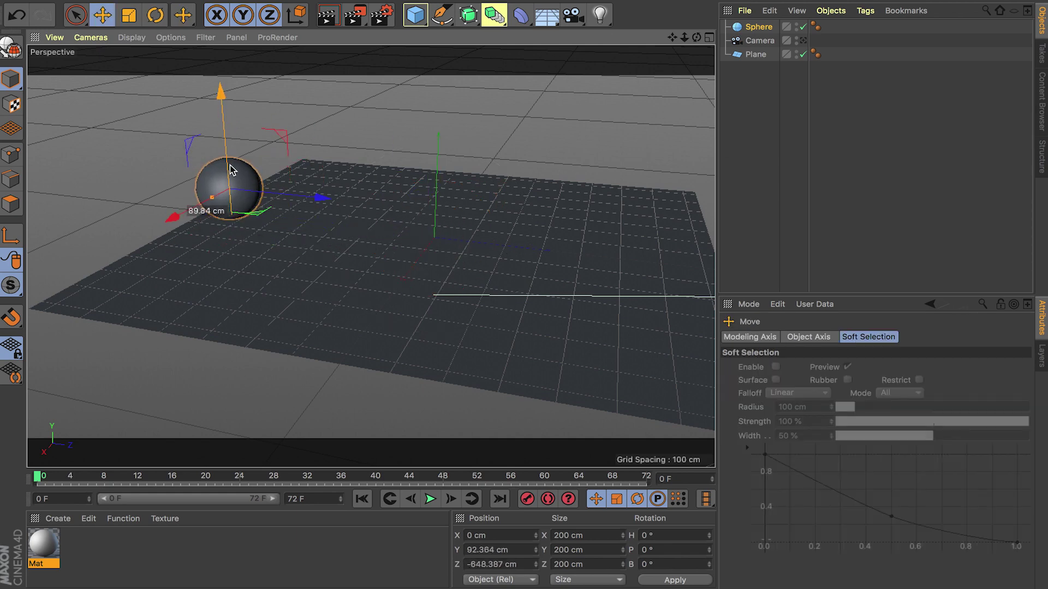
View through the scene camera and raise the sphere to Y 95.123 cm.
{"action": "left_click", "coordinate": [803, 40]}
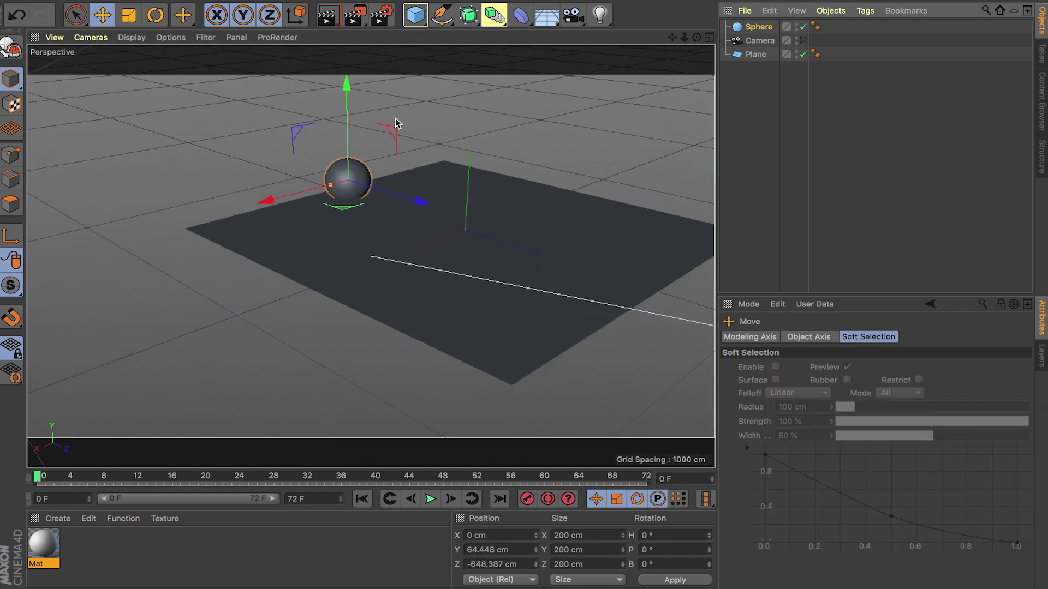
{"action": "scroll", "coordinate": [337, 186], "scroll_direction": "up", "scroll_amount": 8}
{"action": "left_click_drag", "start_coordinate": [337, 187], "coordinate": [403, 217], "text": "alt"}
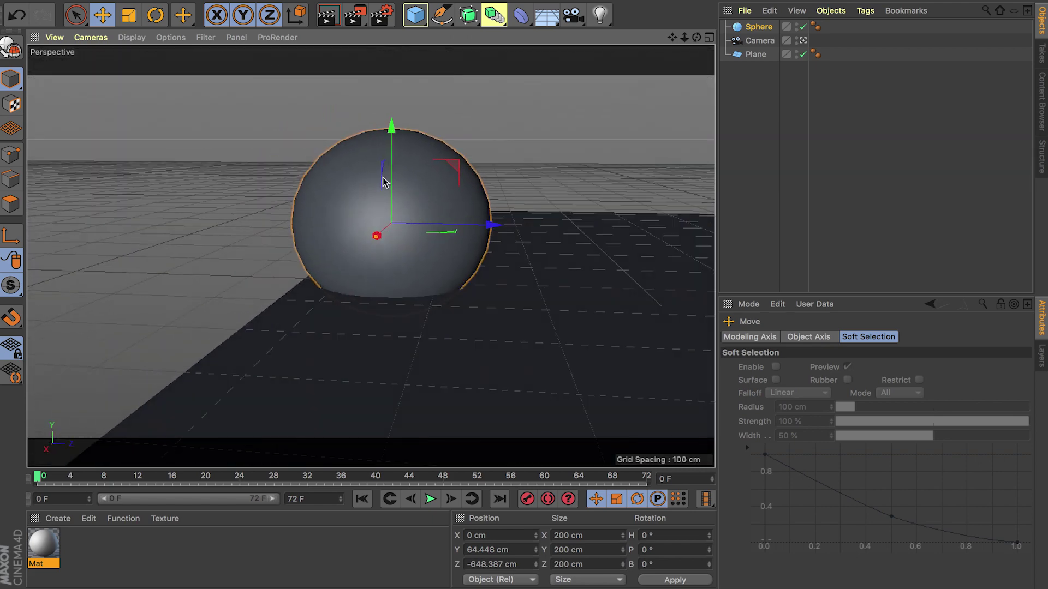
{"action": "left_click_drag", "start_coordinate": [395, 168], "coordinate": [398, 145]}
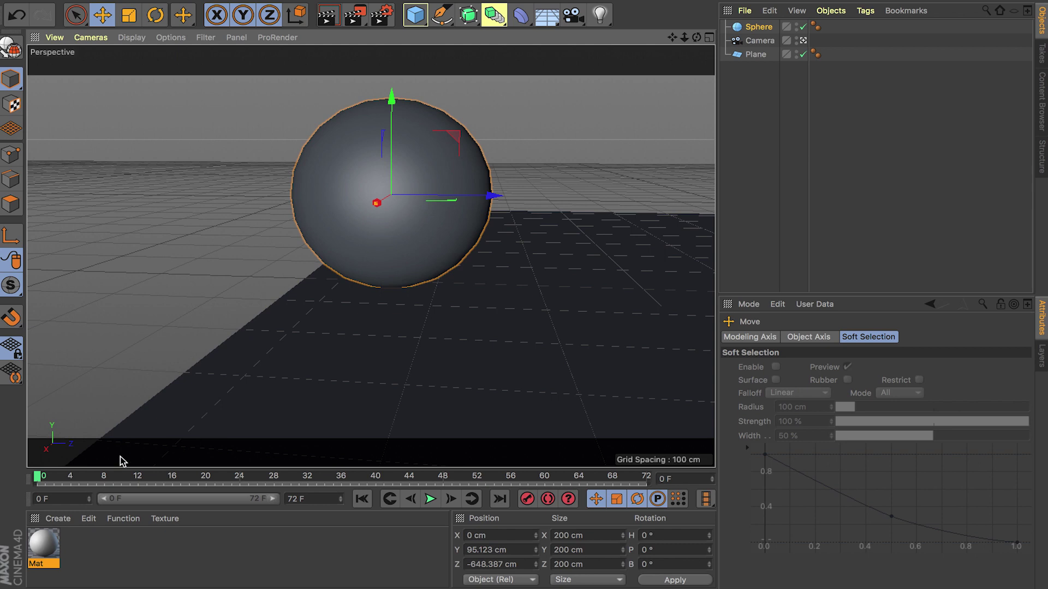
With Autokeying on at frame 60, slide the sphere to X 56.407 cm, Z 651.413 cm.
{"action": "left_click", "coordinate": [548, 500]}
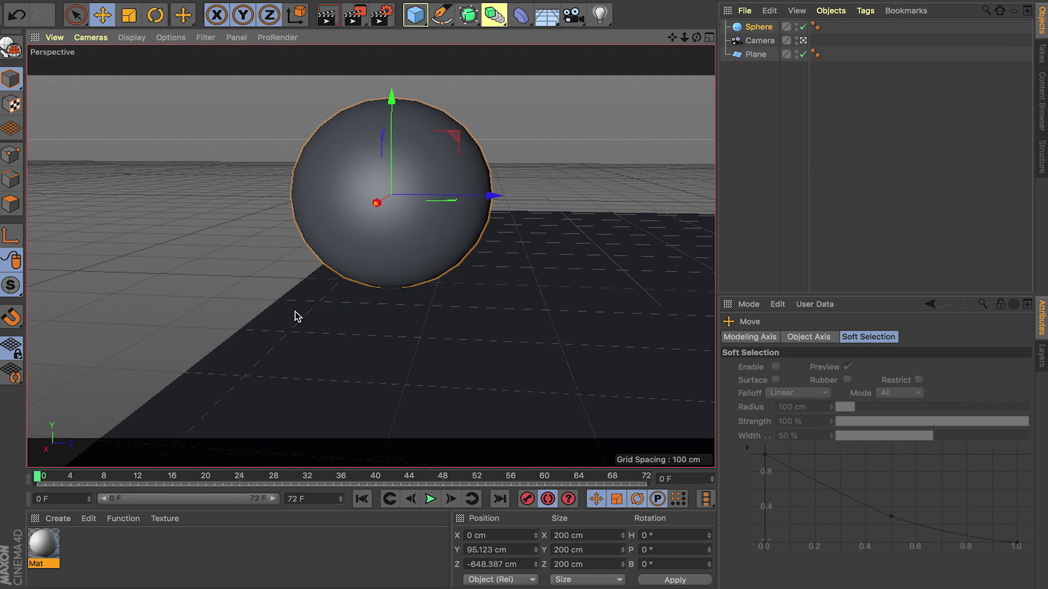
{"action": "left_click_drag", "start_coordinate": [37, 477], "coordinate": [546, 512]}
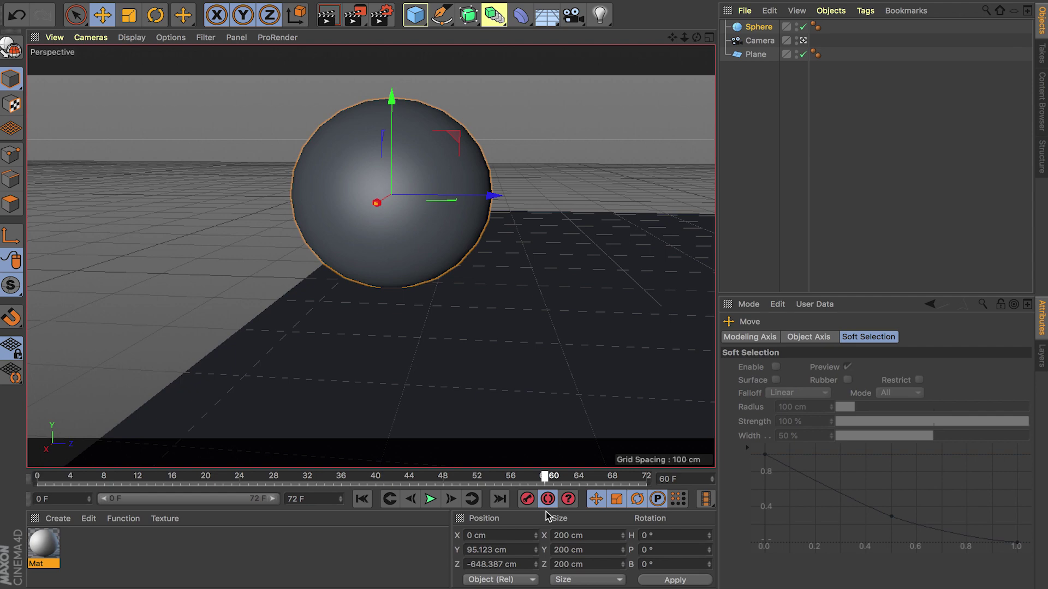
{"action": "scroll", "coordinate": [413, 327], "scroll_direction": "down", "scroll_amount": 5}
{"action": "left_click_drag", "start_coordinate": [413, 327], "coordinate": [349, 347], "text": "alt"}
{"action": "left_click_drag", "start_coordinate": [413, 355], "coordinate": [385, 355], "text": "alt"}
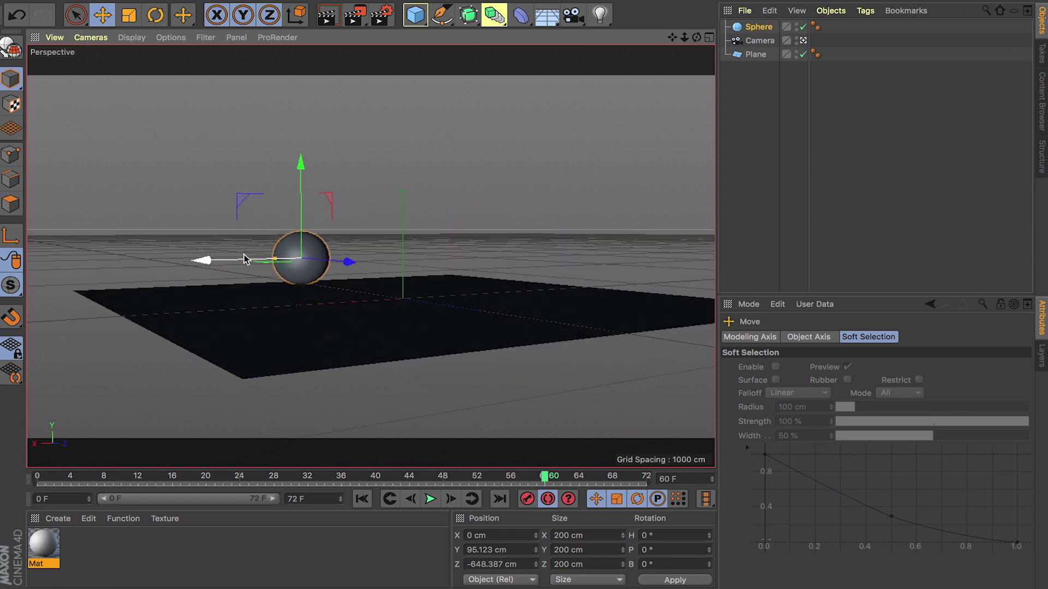
{"action": "left_click_drag", "start_coordinate": [246, 260], "coordinate": [375, 262]}
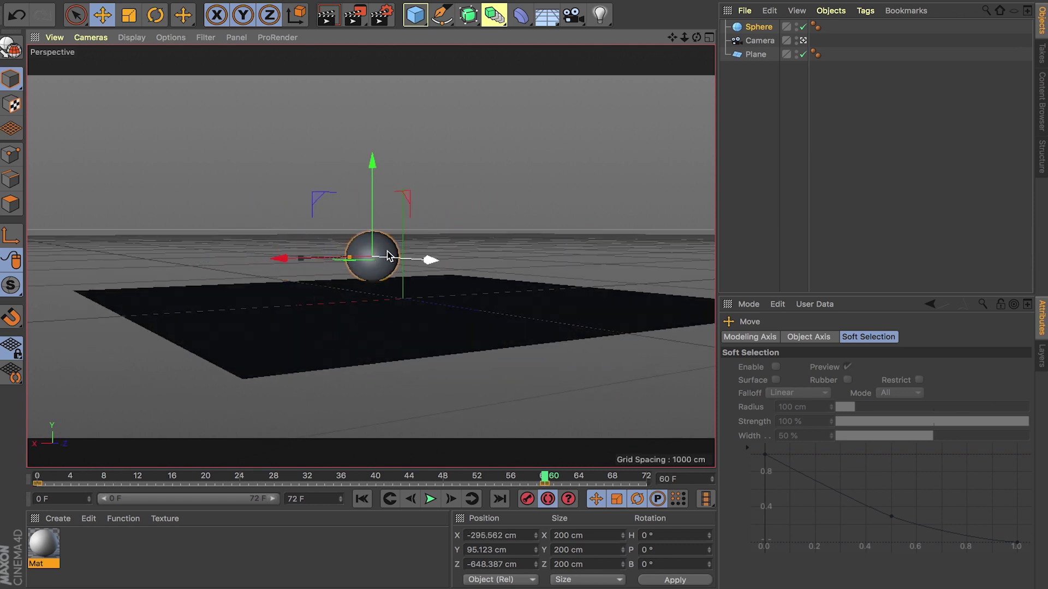
{"action": "left_click", "coordinate": [758, 28]}
{"action": "left_click_drag", "start_coordinate": [415, 349], "coordinate": [387, 374], "text": "alt"}
{"action": "scroll", "coordinate": [417, 327], "scroll_direction": "up", "scroll_amount": 2}
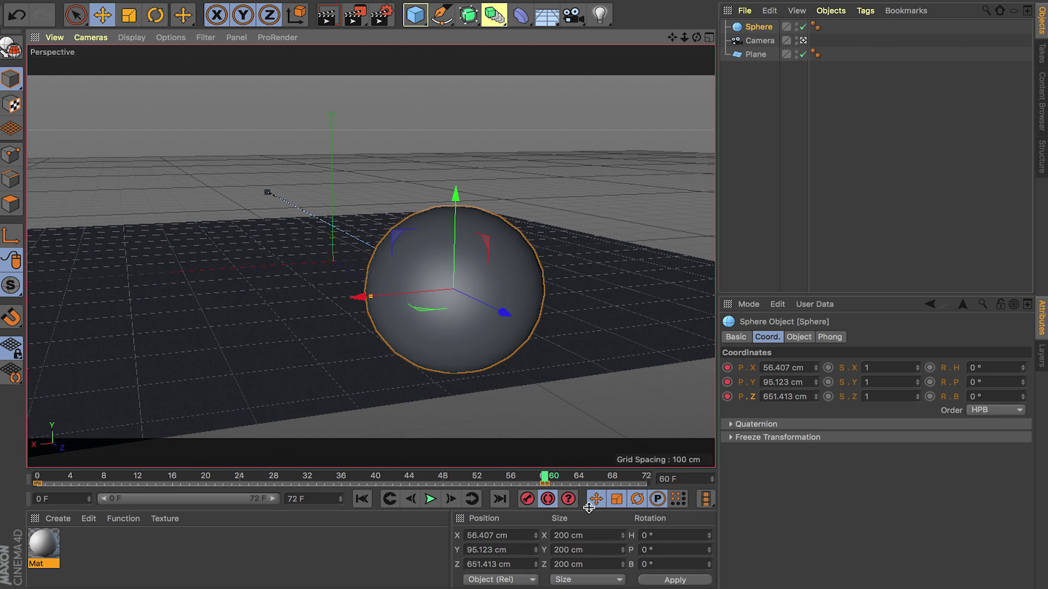
Turn Autokeying off and play the sphere's animation from frame 0.
{"action": "left_click", "coordinate": [547, 499]}
{"action": "left_click", "coordinate": [362, 499]}
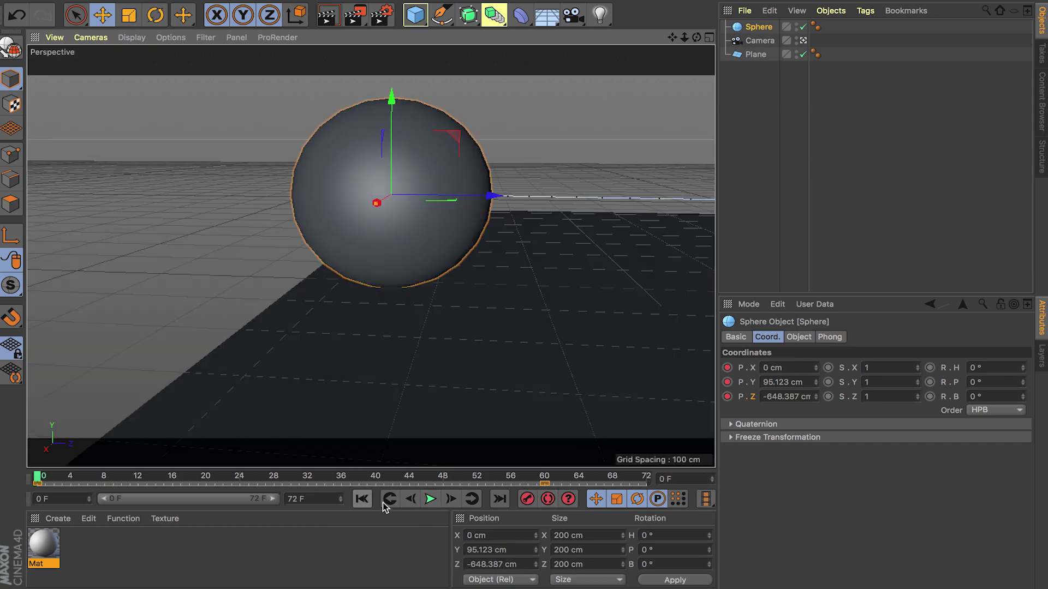
{"action": "left_click", "coordinate": [429, 499]}
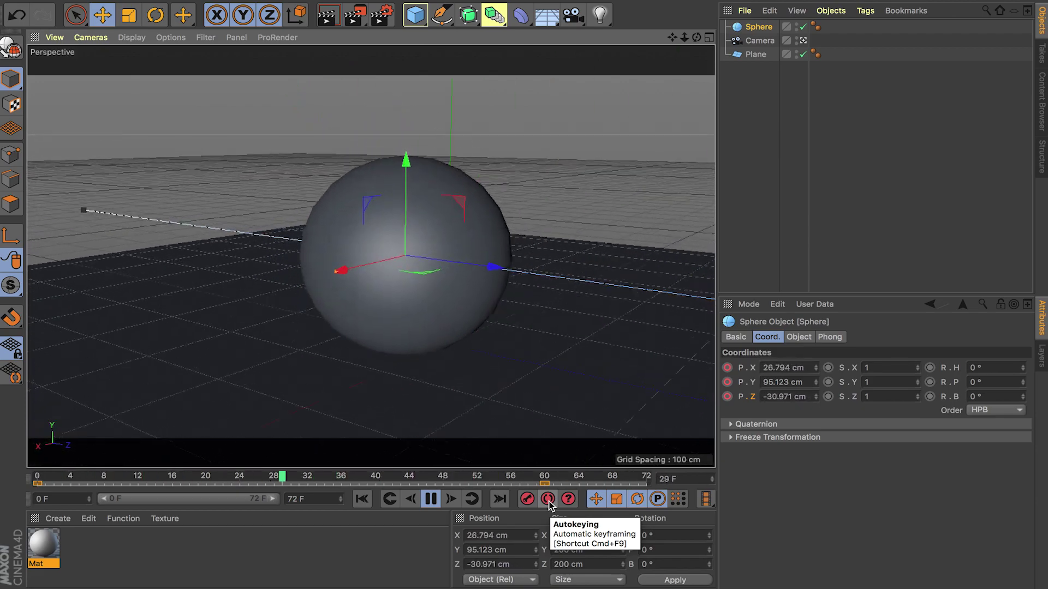
{"action": "left_click_drag", "start_coordinate": [464, 426], "coordinate": [327, 297], "text": "alt"}
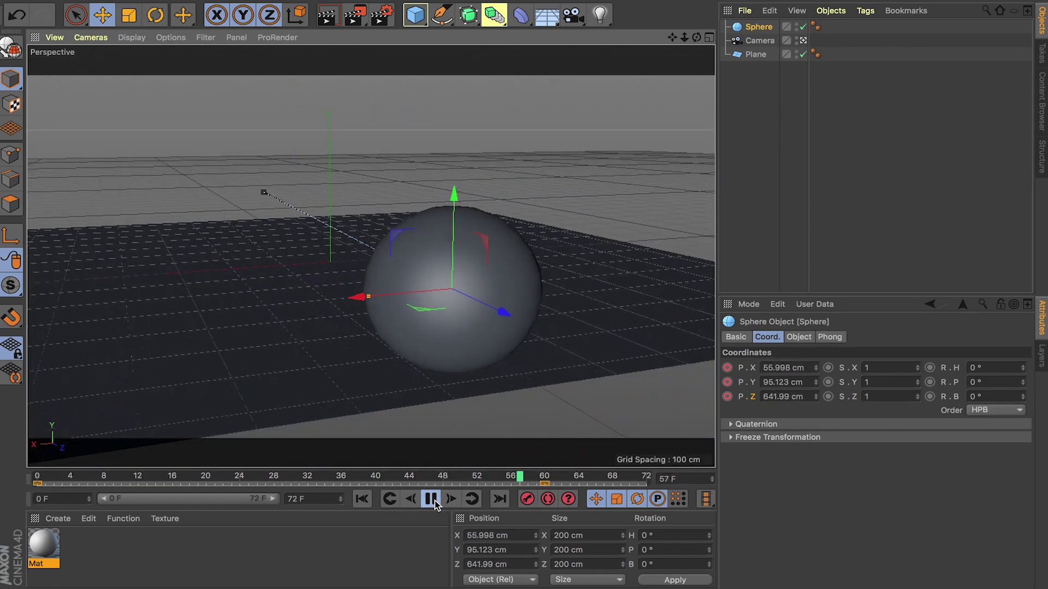
Stop playback, rewind to frame 0, and delete the camera and the sphere.
{"action": "left_click", "coordinate": [430, 499]}
{"action": "left_click", "coordinate": [389, 499]}
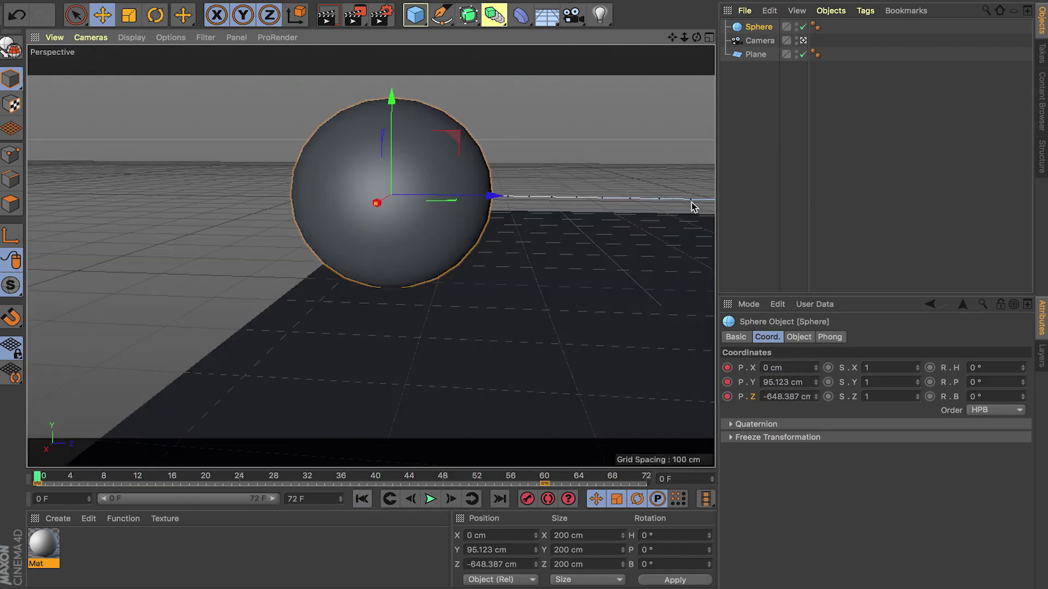
{"action": "left_click", "coordinate": [760, 40]}
{"action": "key", "text": "Delete"}
{"action": "left_click", "coordinate": [763, 31]}
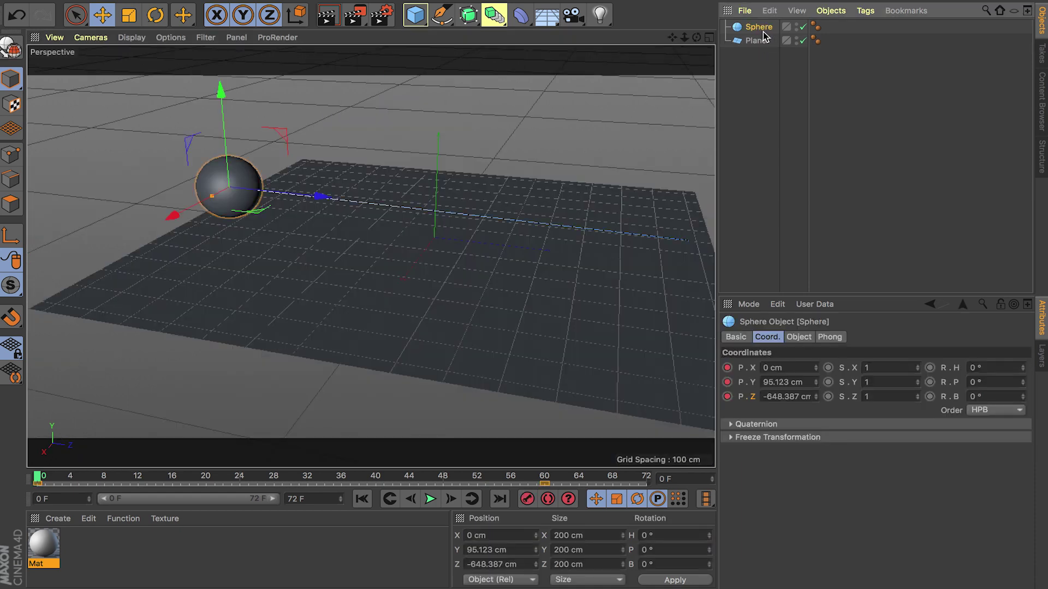
{"action": "key", "text": "Delete"}
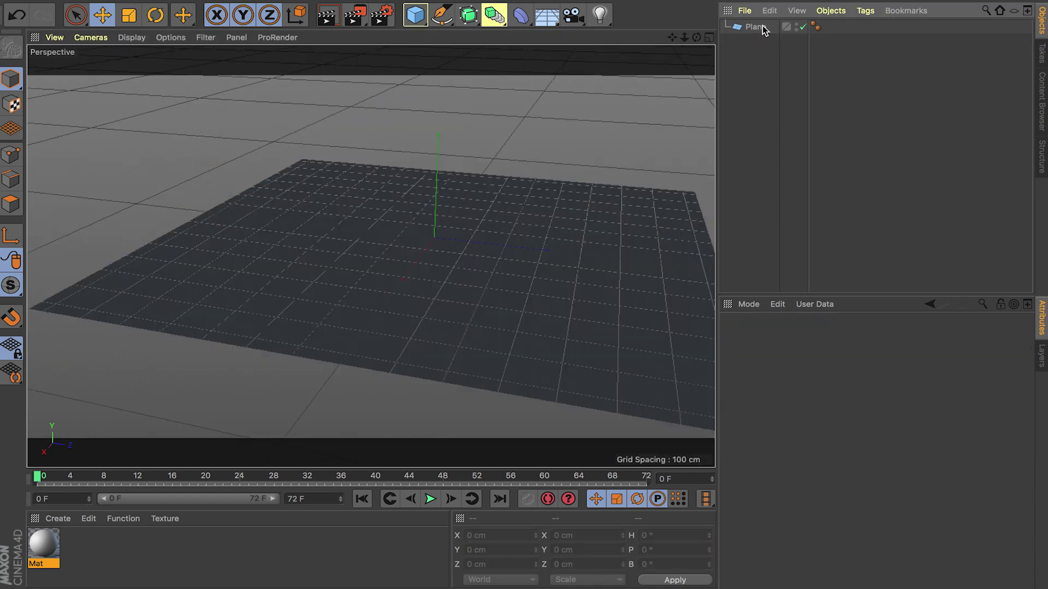
Add a Cube, move it back in depth and raise it onto the plane.
{"action": "left_click", "coordinate": [414, 15]}
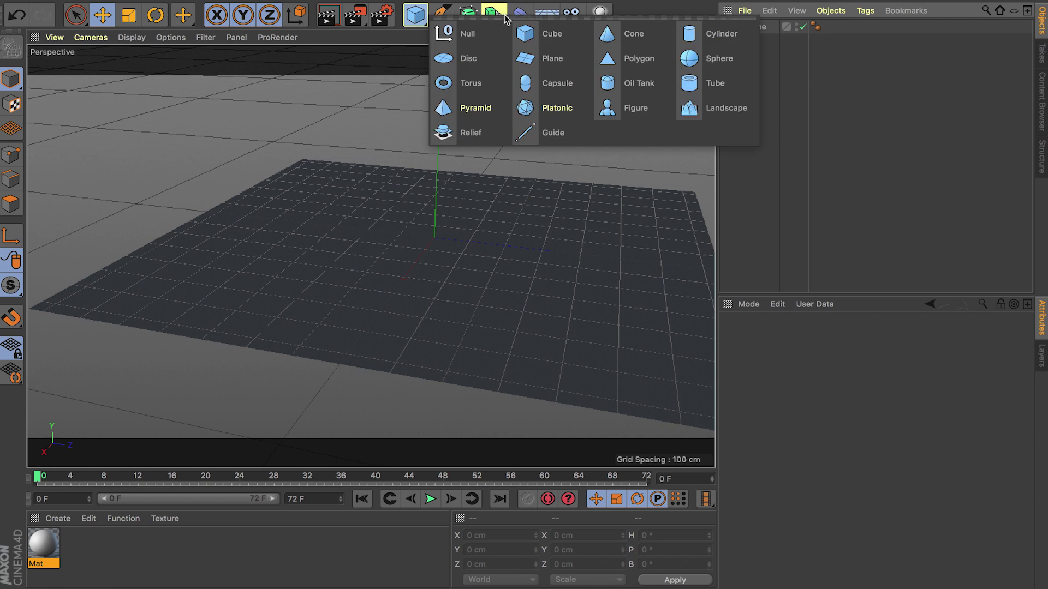
{"action": "left_click", "coordinate": [547, 33]}
{"action": "left_click_drag", "start_coordinate": [524, 251], "coordinate": [327, 225]}
{"action": "left_click_drag", "start_coordinate": [230, 121], "coordinate": [227, 92]}
Copy the cube to X -425.97 cm, shrink it to 110.93 cm, and add a new Camera.
{"action": "left_click_drag", "start_coordinate": [308, 203], "coordinate": [425, 210], "text": "ctrl"}
{"action": "left_click_drag", "start_coordinate": [339, 227], "coordinate": [355, 191]}
{"action": "key", "text": "t"}
{"action": "left_click_drag", "start_coordinate": [479, 229], "coordinate": [162, 189]}
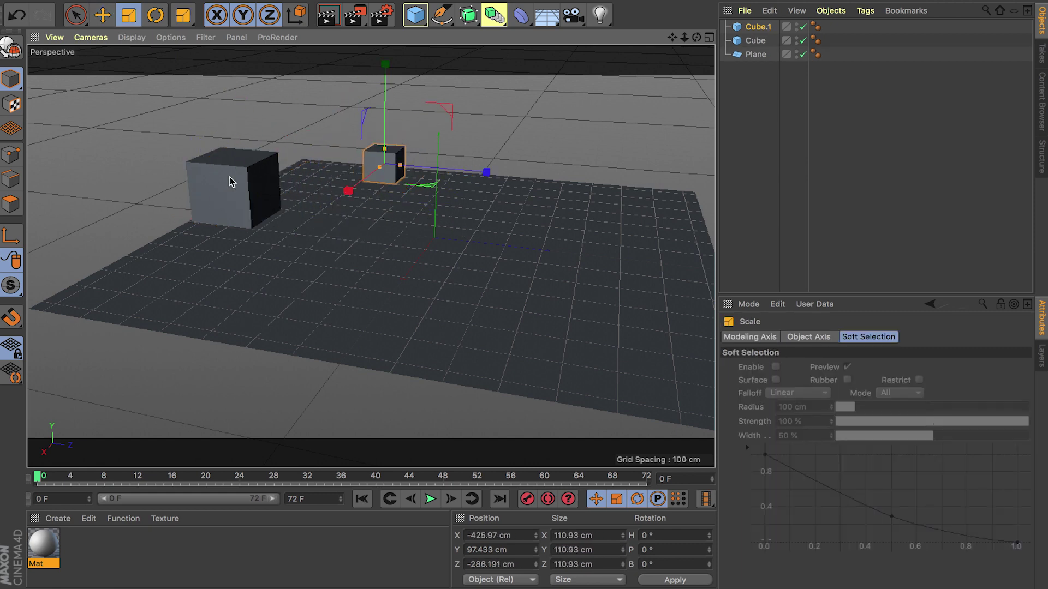
{"action": "key", "text": "e"}
{"action": "left_click_drag", "start_coordinate": [380, 121], "coordinate": [384, 132]}
{"action": "left_click_drag", "start_coordinate": [573, 15], "coordinate": [611, 33]}
{"action": "left_click_drag", "start_coordinate": [395, 158], "coordinate": [369, 203], "text": "alt"}
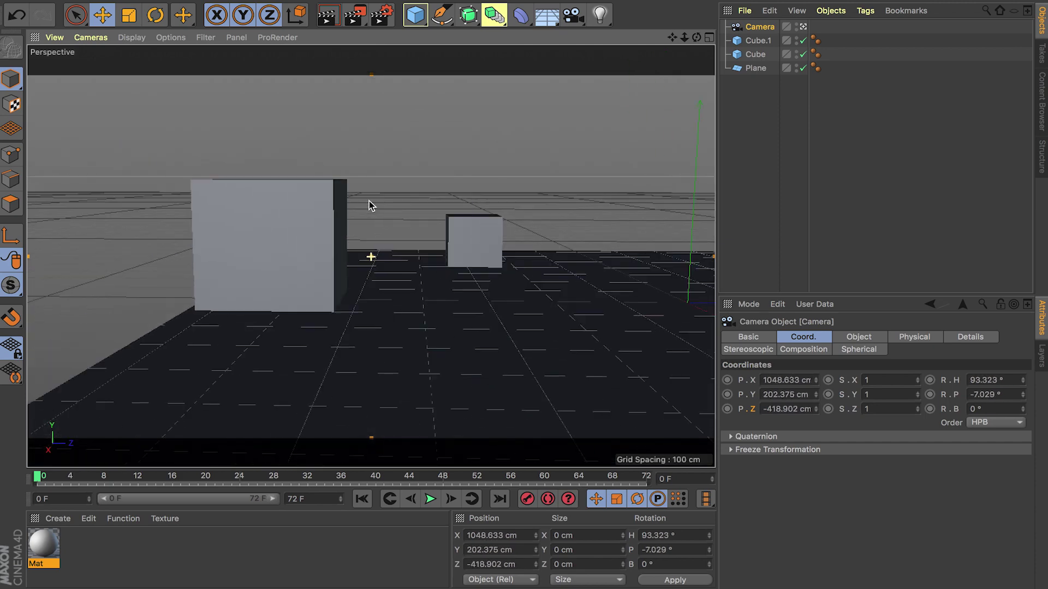
With Autokeying on, key frame 60 with F9 and reposition the camera view.
{"action": "scroll", "coordinate": [365, 204], "scroll_direction": "up", "scroll_amount": 5}
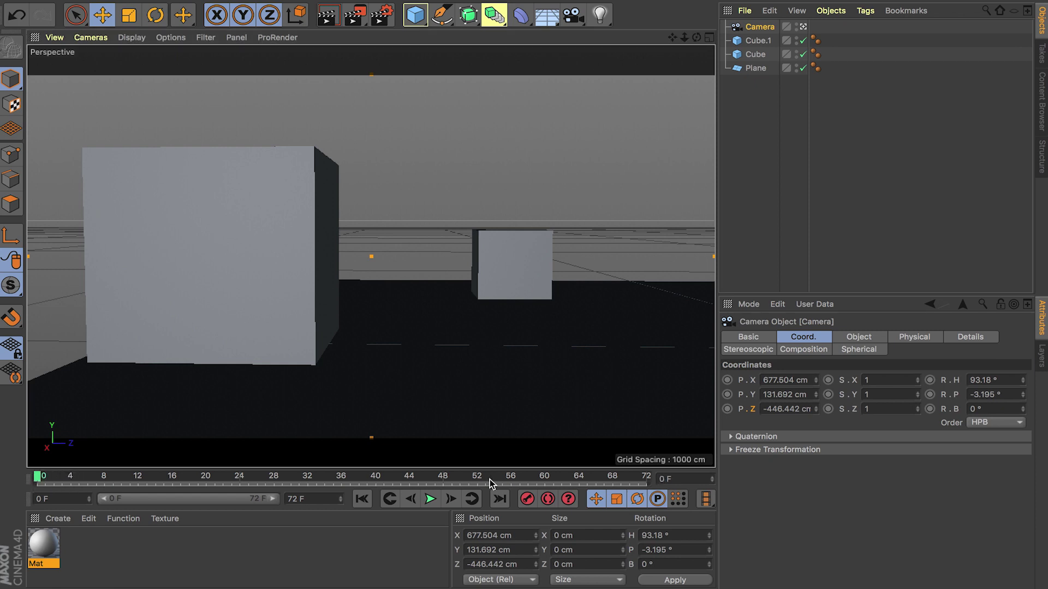
{"action": "left_click", "coordinate": [548, 500]}
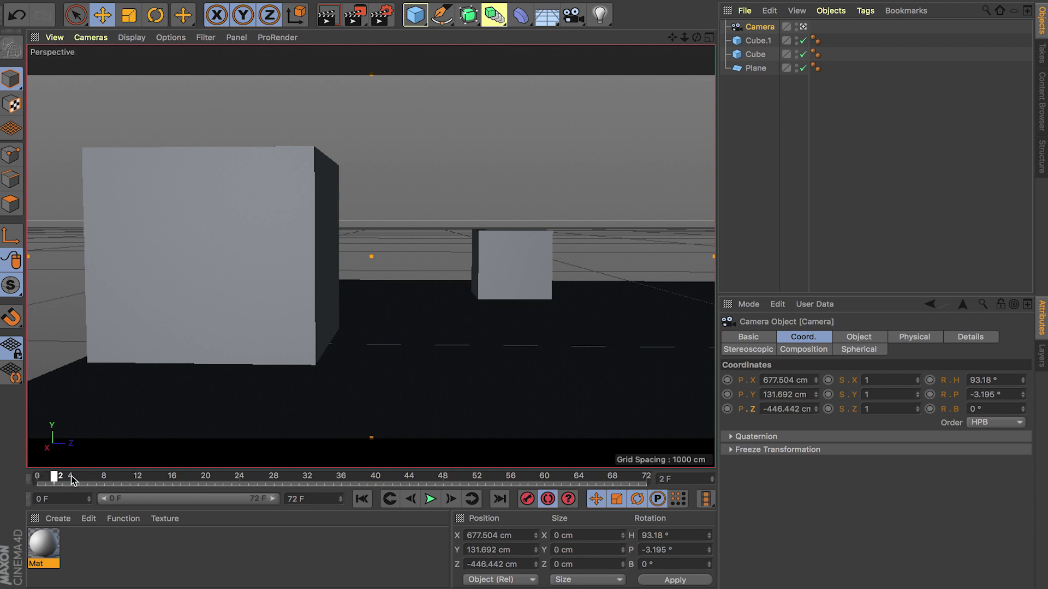
{"action": "left_click_drag", "start_coordinate": [71, 477], "coordinate": [548, 531]}
{"action": "key", "text": "F9"}
{"action": "right_click_drag", "start_coordinate": [522, 315], "coordinate": [546, 314], "text": "alt"}
{"action": "middle_click_drag", "start_coordinate": [546, 314], "coordinate": [513, 295], "text": "alt"}
{"action": "left_click_drag", "start_coordinate": [513, 295], "coordinate": [388, 307], "text": "alt"}
{"action": "middle_click_drag", "start_coordinate": [389, 307], "coordinate": [482, 320], "text": "alt"}
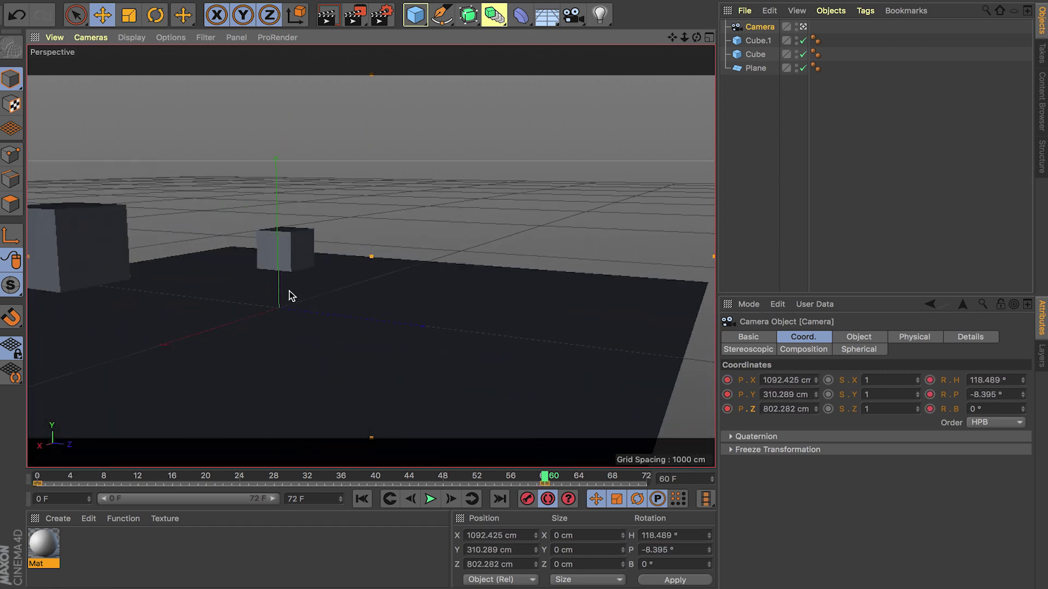
Move the large cube to centre and raise the small cube to Y 321.855, Z 574.653 cm.
{"action": "left_click", "coordinate": [106, 250]}
{"action": "left_click_drag", "start_coordinate": [133, 252], "coordinate": [529, 376]}
{"action": "left_click", "coordinate": [294, 248]}
{"action": "left_click_drag", "start_coordinate": [354, 263], "coordinate": [691, 377]}
{"action": "left_click_drag", "start_coordinate": [622, 232], "coordinate": [626, 112]}
{"action": "left_click_drag", "start_coordinate": [524, 164], "coordinate": [486, 256], "text": "alt"}
{"action": "left_click_drag", "start_coordinate": [482, 221], "coordinate": [497, 210], "text": "alt"}
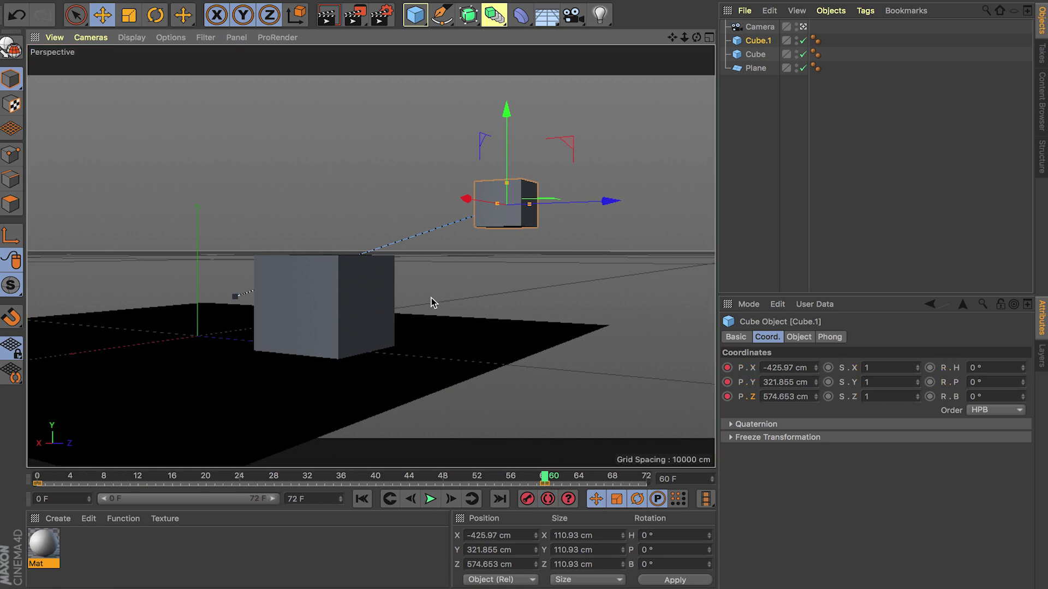
Play the animation, rewind to frame 0, and view the scene from outside the camera.
{"action": "left_click", "coordinate": [362, 500]}
{"action": "left_click", "coordinate": [431, 499]}
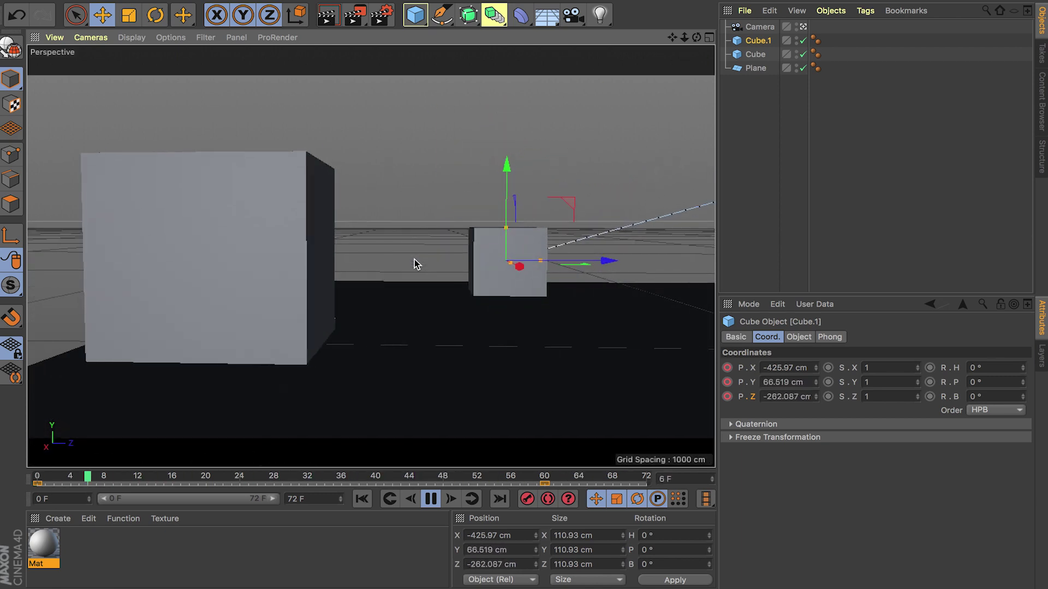
{"action": "left_click", "coordinate": [430, 499]}
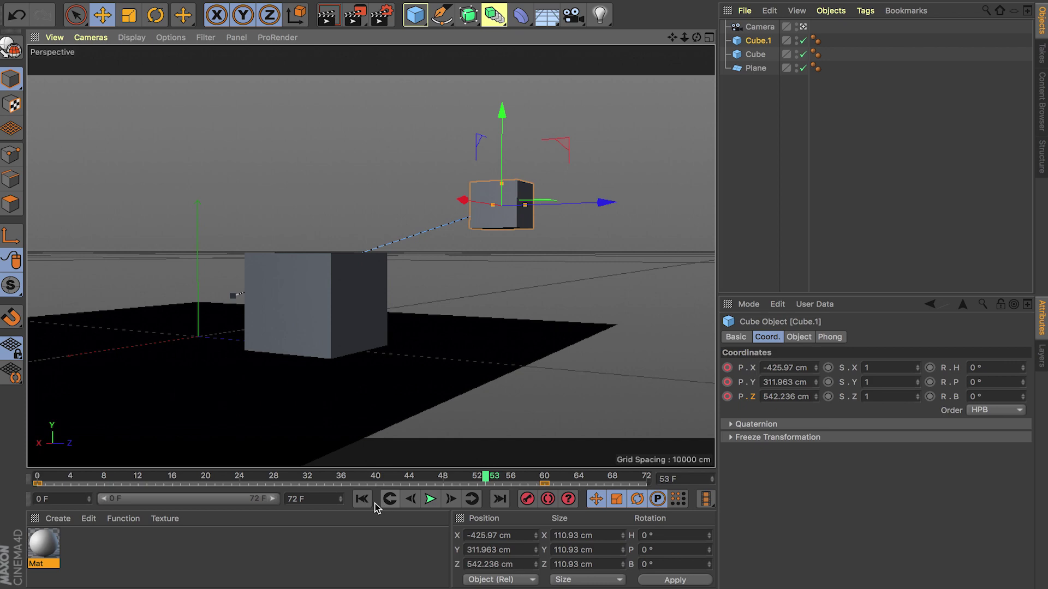
{"action": "left_click", "coordinate": [362, 499]}
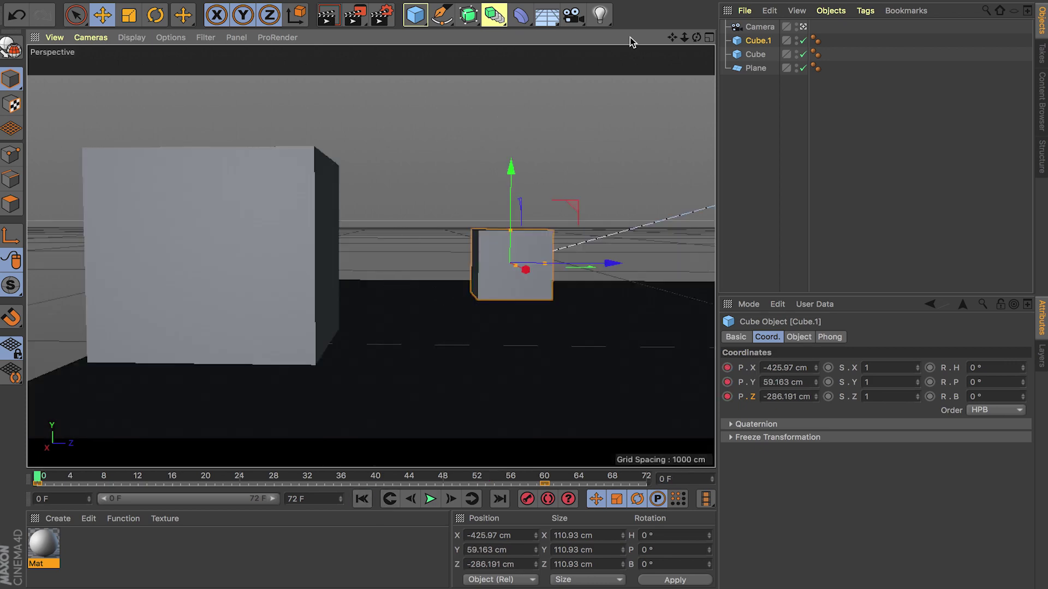
{"action": "left_click", "coordinate": [802, 26]}
{"action": "left_click_drag", "start_coordinate": [536, 214], "coordinate": [404, 260], "text": "alt"}
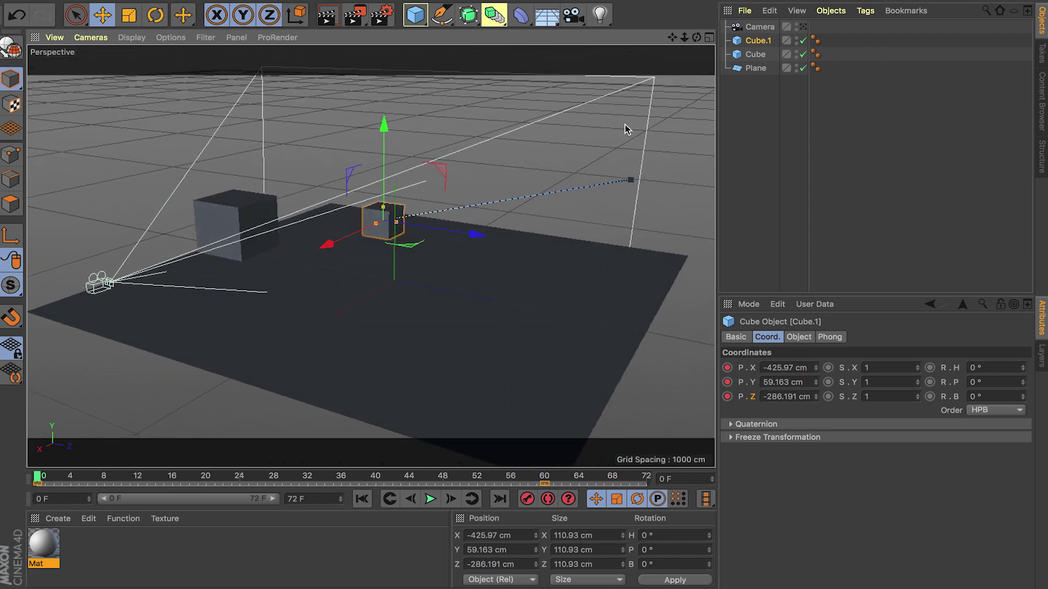
Open the Dope Sheet and expand the camera's Position and Rotation tracks.
{"action": "left_click", "coordinate": [694, 1]}
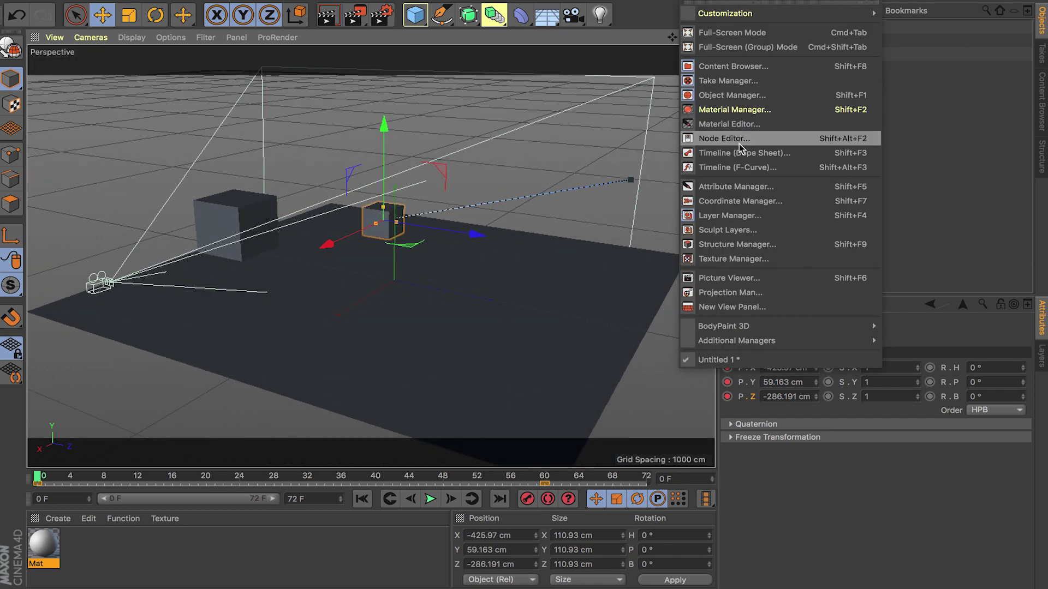
{"action": "left_click", "coordinate": [795, 153]}
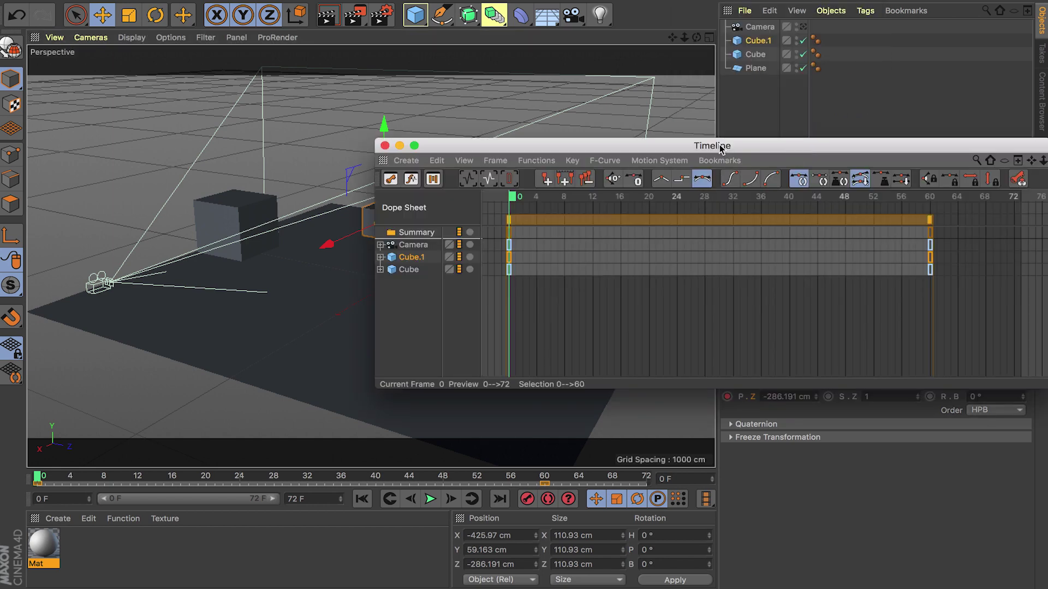
{"action": "left_click_drag", "start_coordinate": [721, 148], "coordinate": [587, 193]}
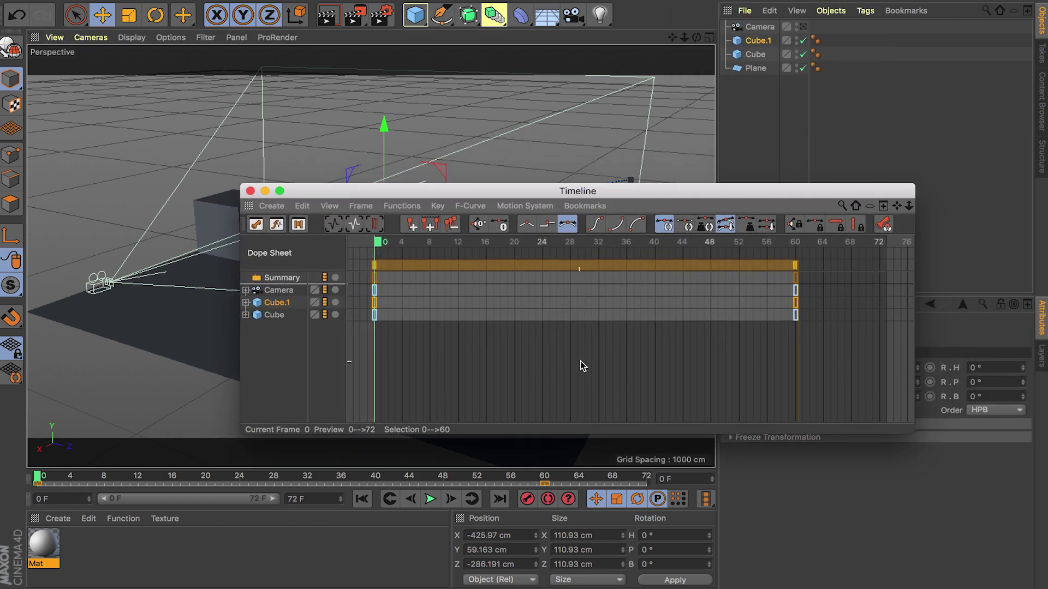
{"action": "left_click", "coordinate": [277, 289]}
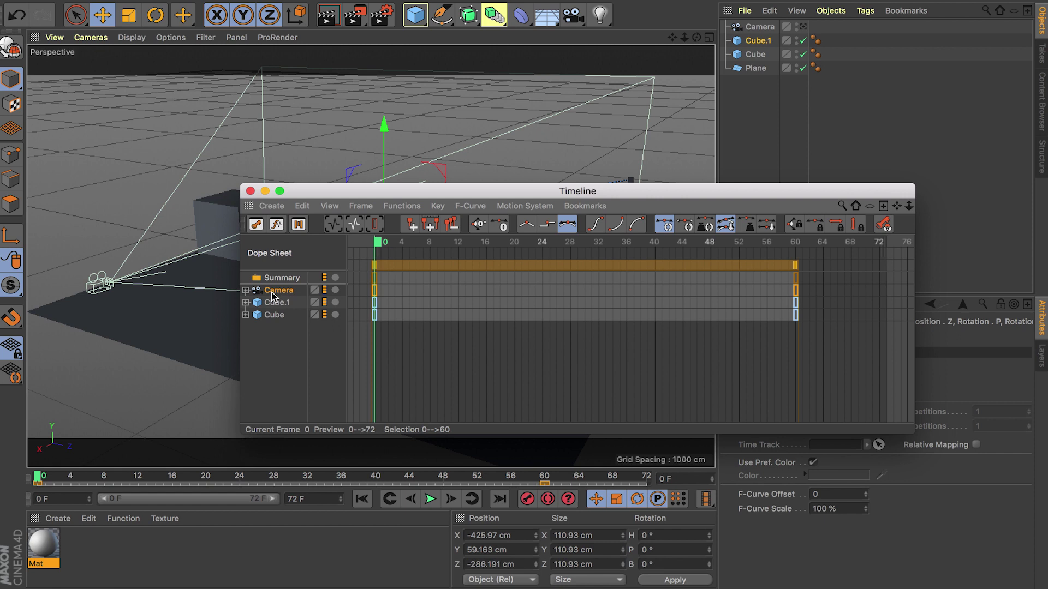
{"action": "left_click", "coordinate": [245, 291]}
{"action": "left_click", "coordinate": [295, 316]}
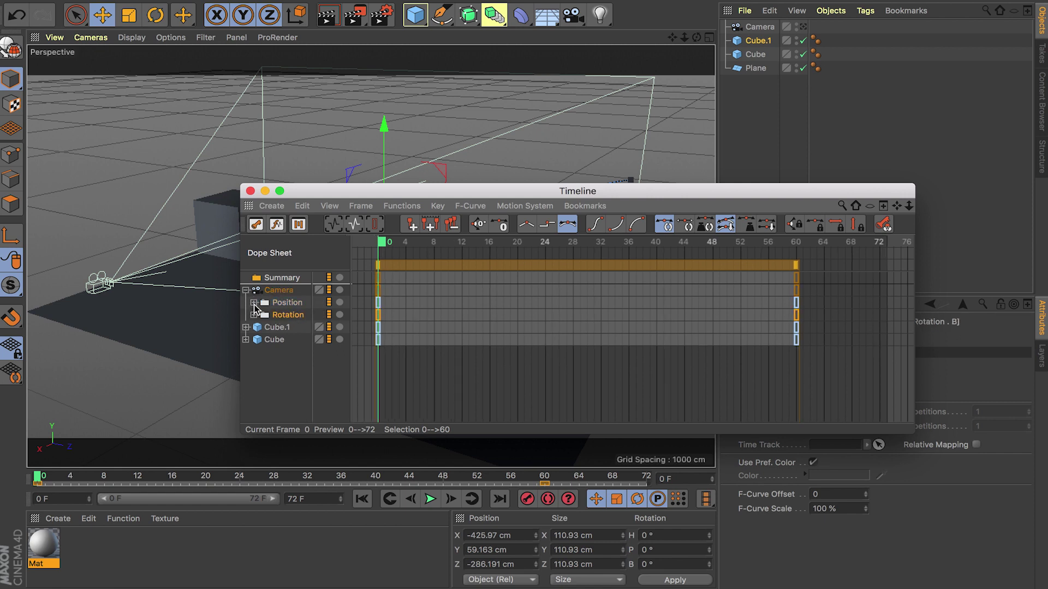
{"action": "left_click", "coordinate": [253, 303]}
{"action": "left_click", "coordinate": [298, 326]}
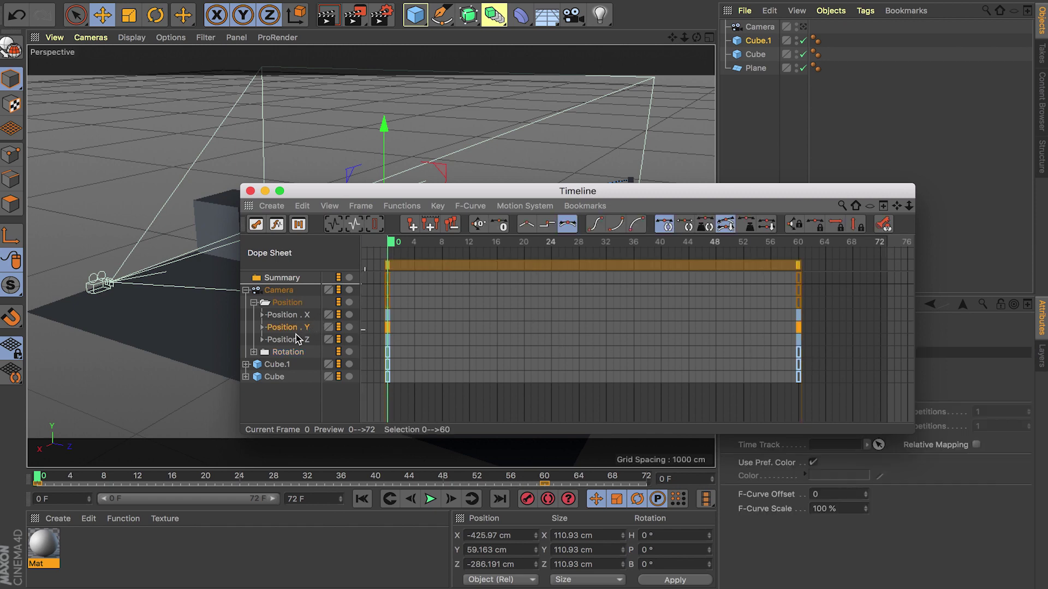
{"action": "left_click", "coordinate": [286, 304]}
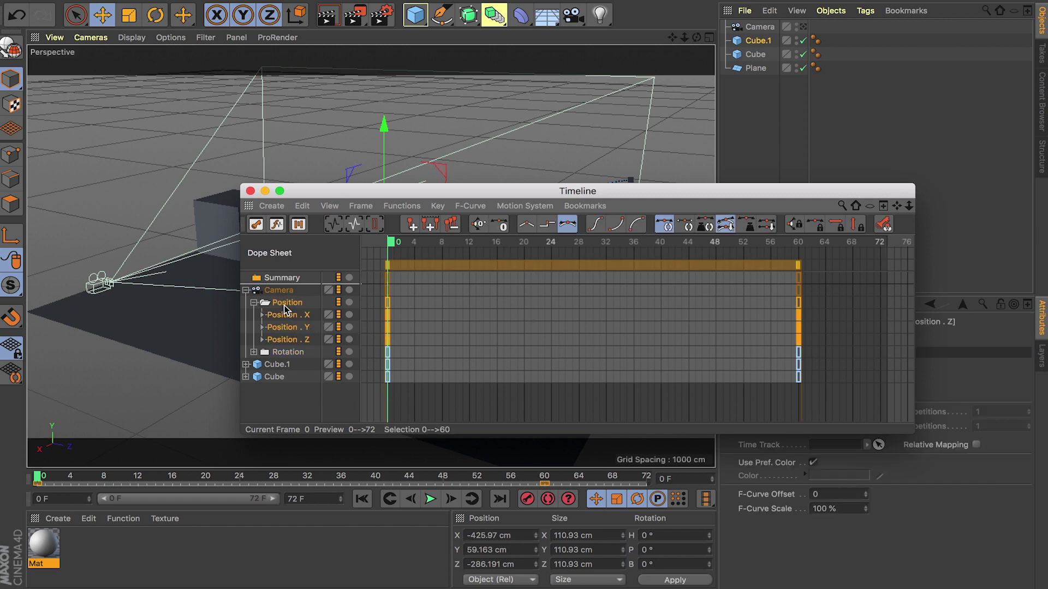
{"action": "left_click", "coordinate": [254, 303]}
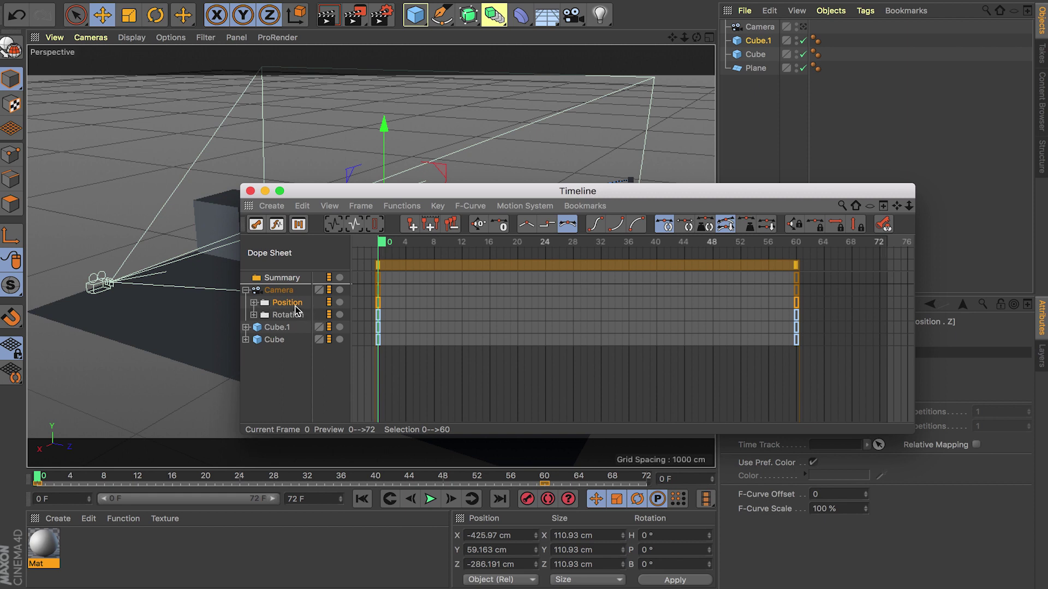
Move the camera's end position key to frame 40 and shift its Rotation keys later.
{"action": "left_click", "coordinate": [796, 302]}
{"action": "left_click_drag", "start_coordinate": [796, 303], "coordinate": [657, 308]}
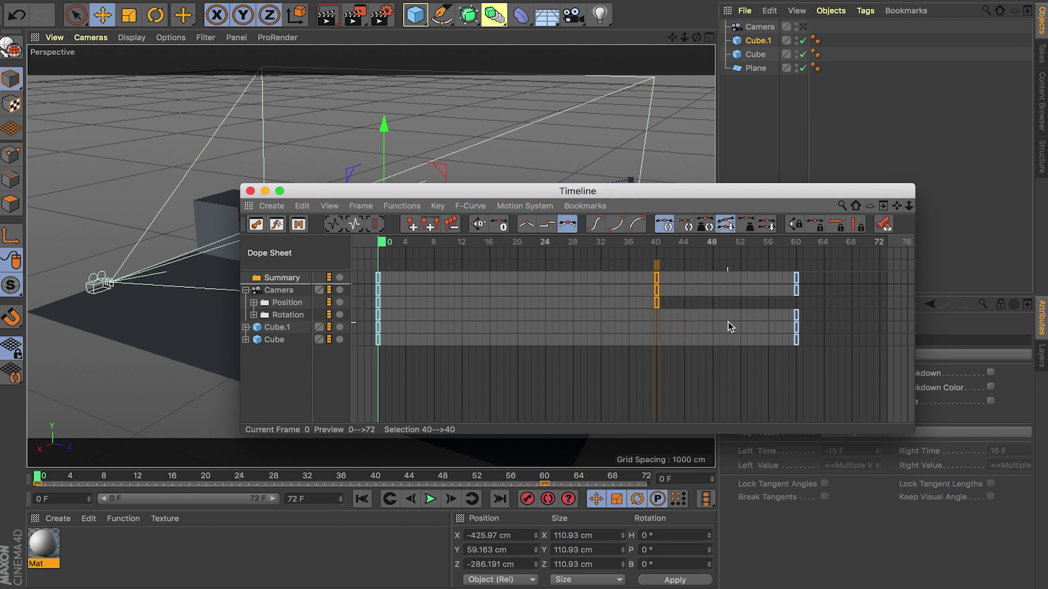
{"action": "left_click", "coordinate": [292, 316]}
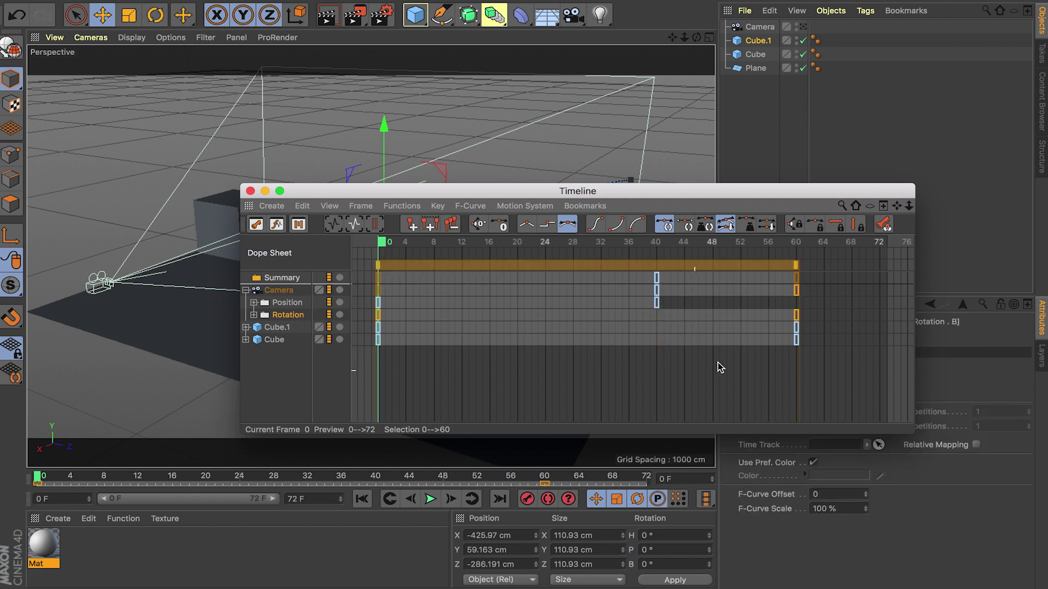
{"action": "left_click_drag", "start_coordinate": [796, 316], "coordinate": [879, 325]}
{"action": "left_click", "coordinate": [815, 321]}
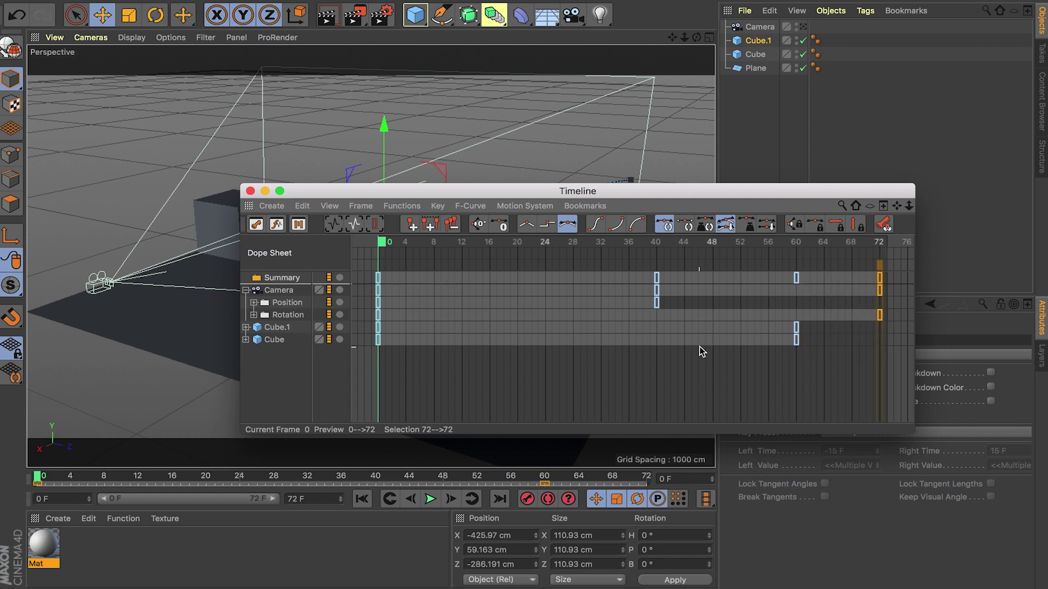
Retime Cube.1's end key to frame 48 and Cube's end key to frame 64.
{"action": "left_click", "coordinate": [796, 328]}
{"action": "left_click_drag", "start_coordinate": [796, 328], "coordinate": [709, 319]}
{"action": "left_click", "coordinate": [796, 339]}
{"action": "left_click_drag", "start_coordinate": [796, 340], "coordinate": [821, 345]}
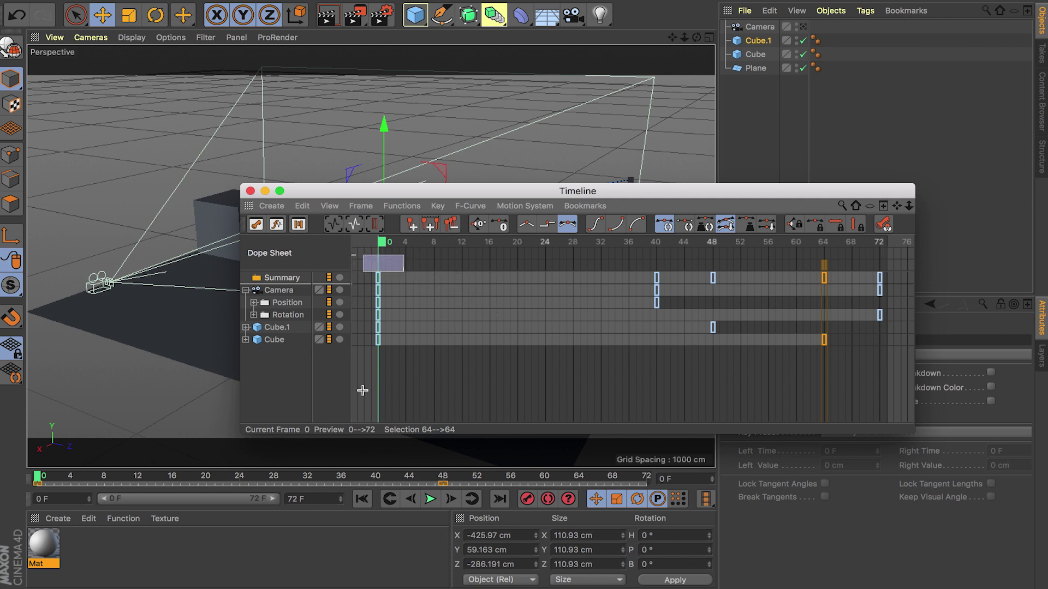
Copy all frame-0 keys to frame 8, then close the timeline.
{"action": "left_click_drag", "start_coordinate": [394, 363], "coordinate": [355, 262]}
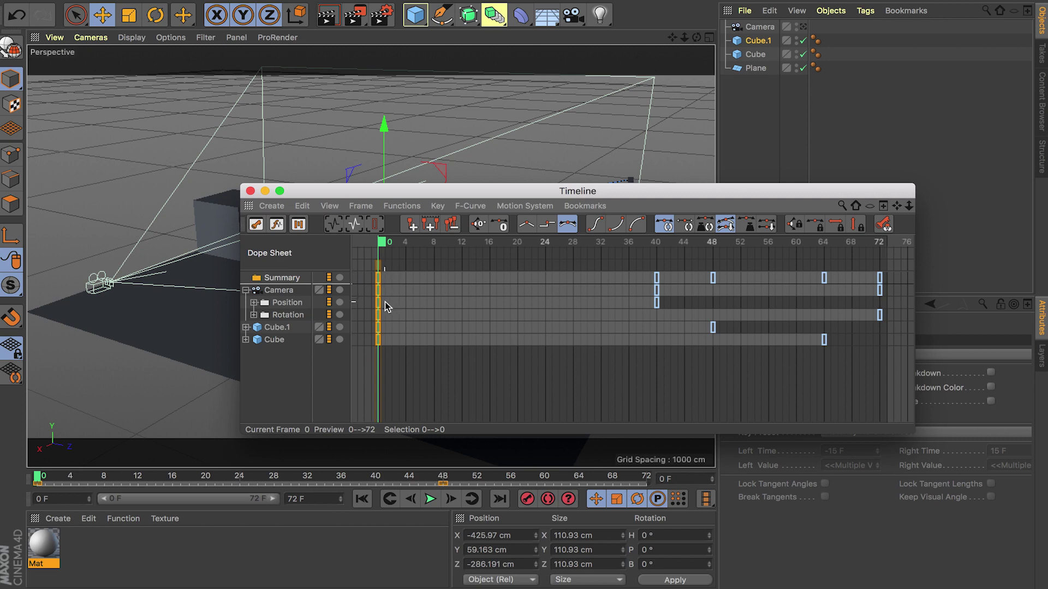
{"action": "left_click_drag", "start_coordinate": [382, 305], "coordinate": [426, 310]}
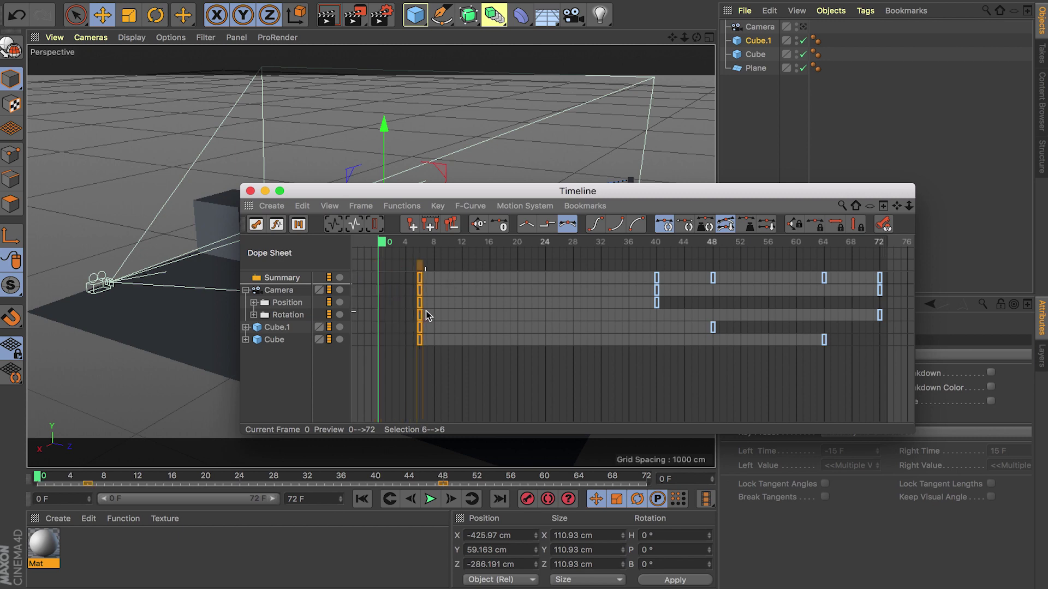
{"action": "key", "text": "super+z"}
{"action": "left_click_drag", "start_coordinate": [398, 309], "coordinate": [449, 327], "text": "ctrl"}
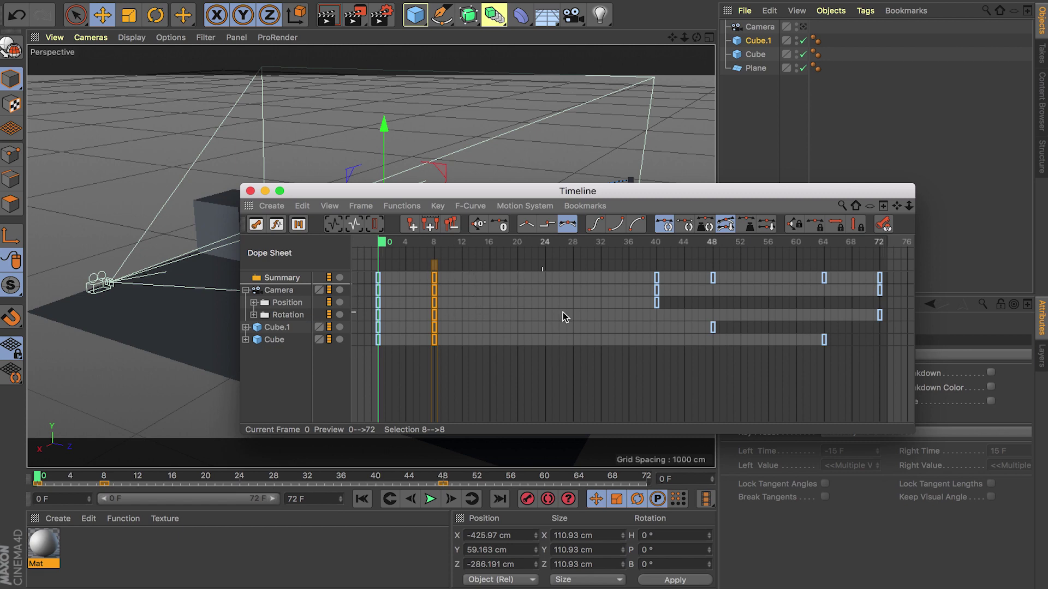
{"action": "left_click", "coordinate": [251, 191]}
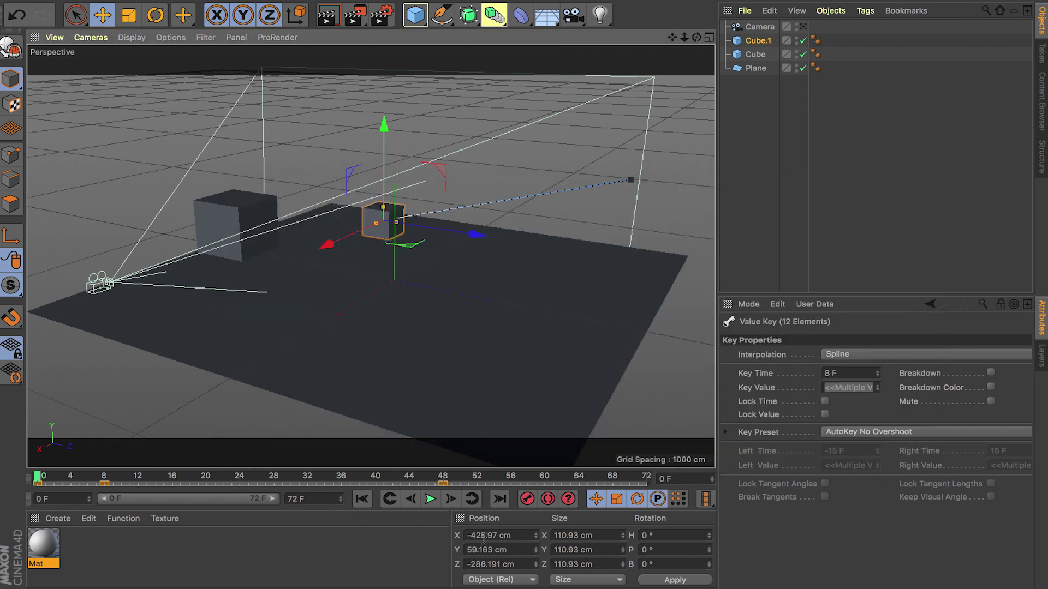
Play and stop the animation, rewind to frame 0, and reopen the Dope Sheet with Shift+F3.
{"action": "left_click", "coordinate": [430, 499]}
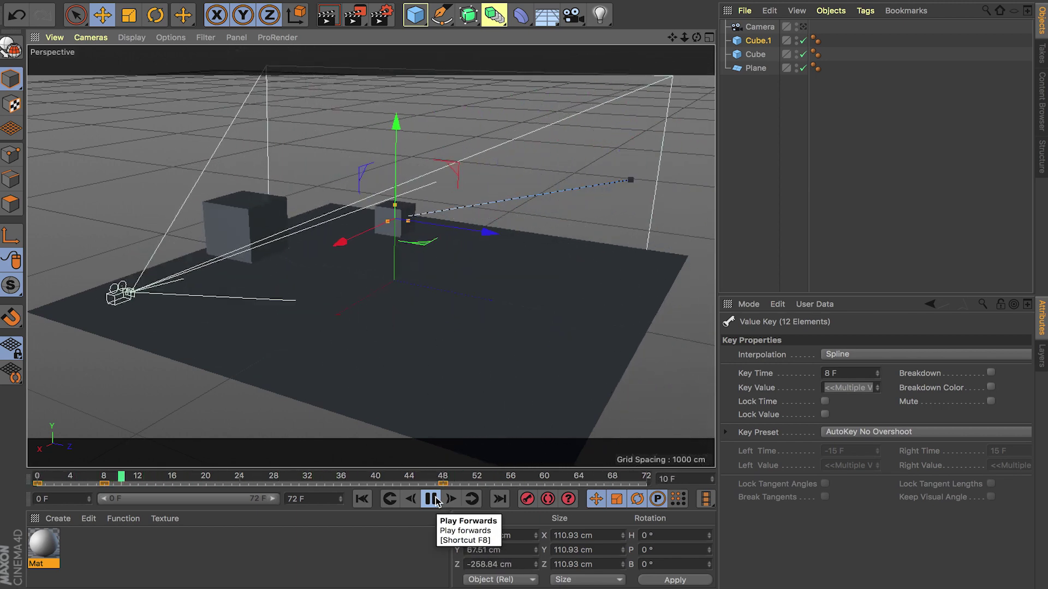
{"action": "left_click", "coordinate": [431, 499]}
{"action": "left_click", "coordinate": [361, 499]}
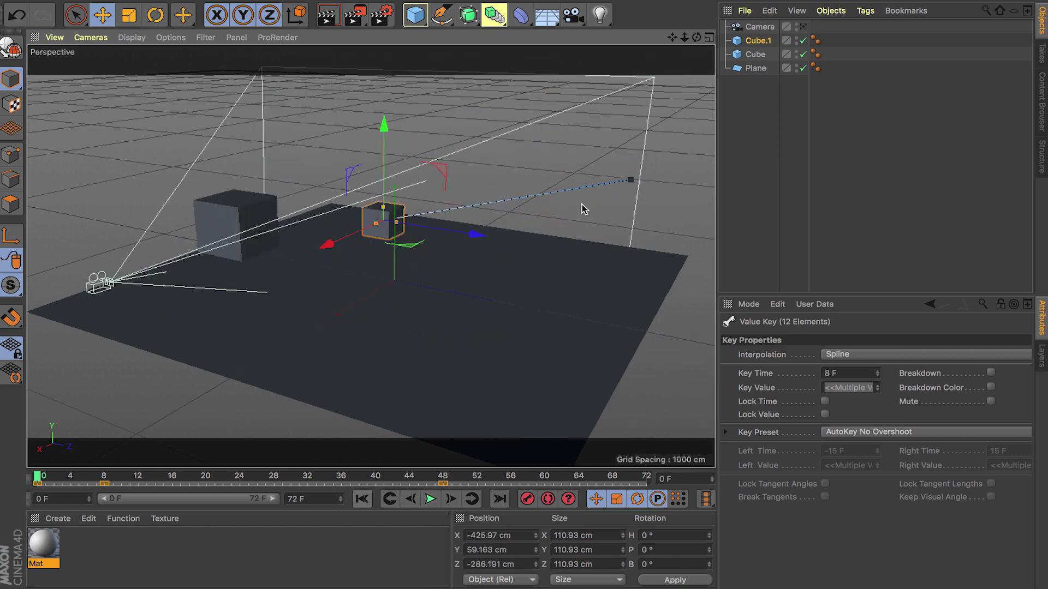
{"action": "left_click", "coordinate": [702, 1]}
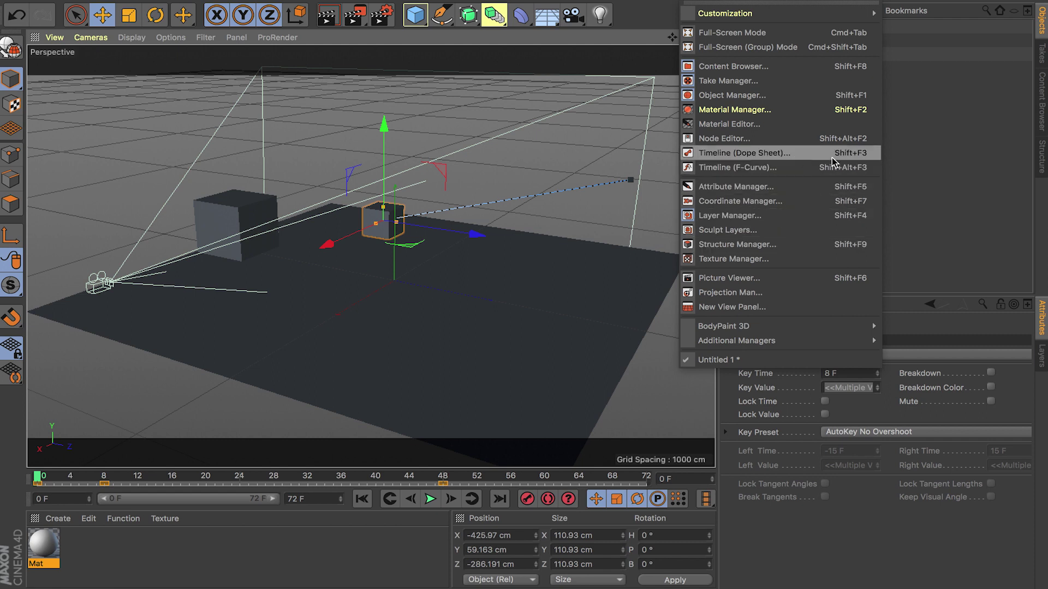
{"action": "left_click", "coordinate": [590, 198]}
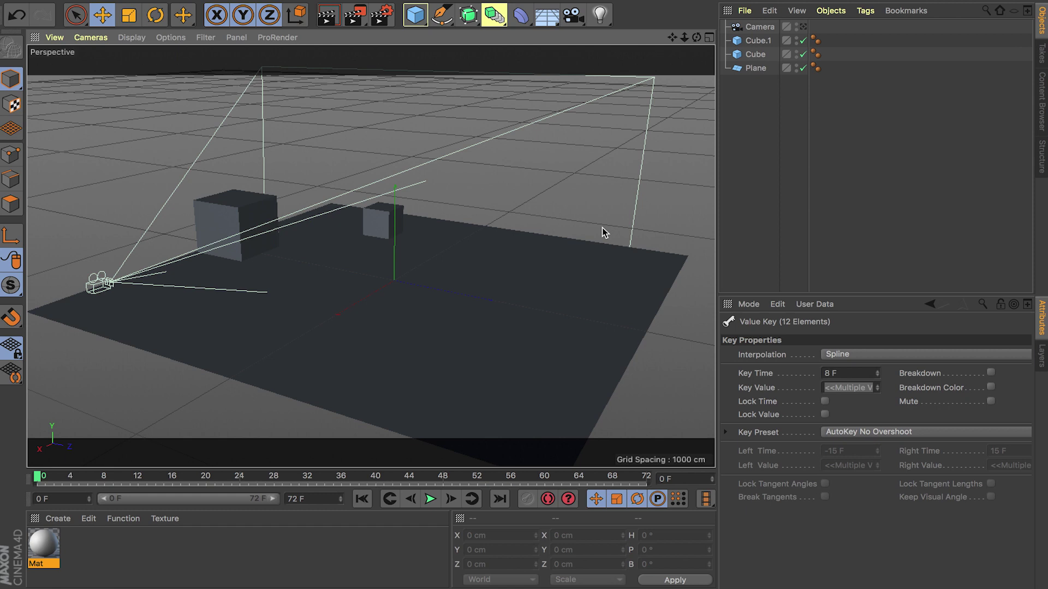
{"action": "key", "text": "shift+F3"}
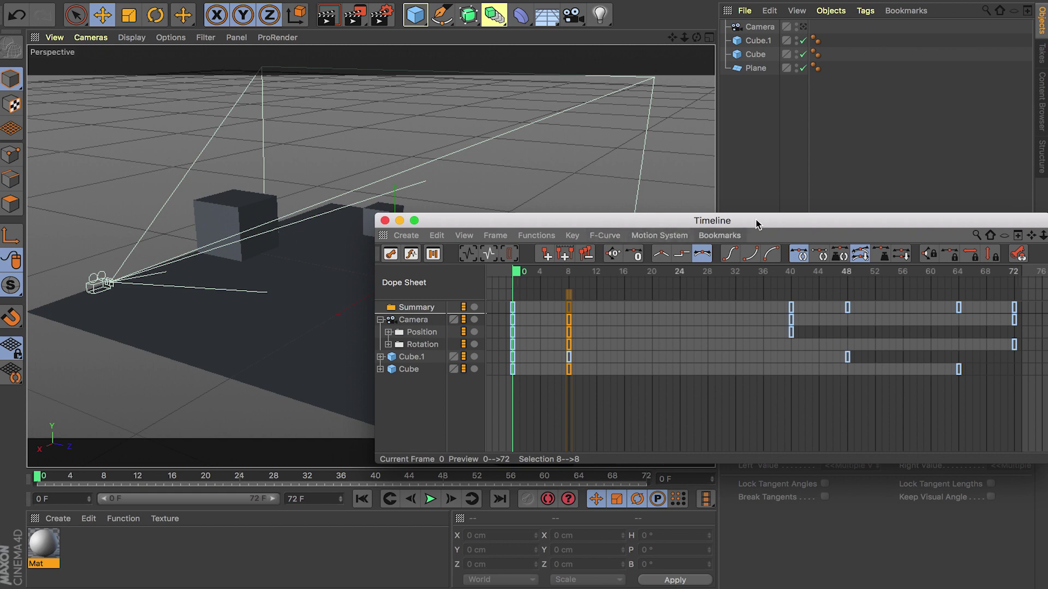
Toggle the timeline between F-Curve and Dope Sheet views, close it, and open the Window menu.
{"action": "left_click_drag", "start_coordinate": [756, 222], "coordinate": [535, 180]}
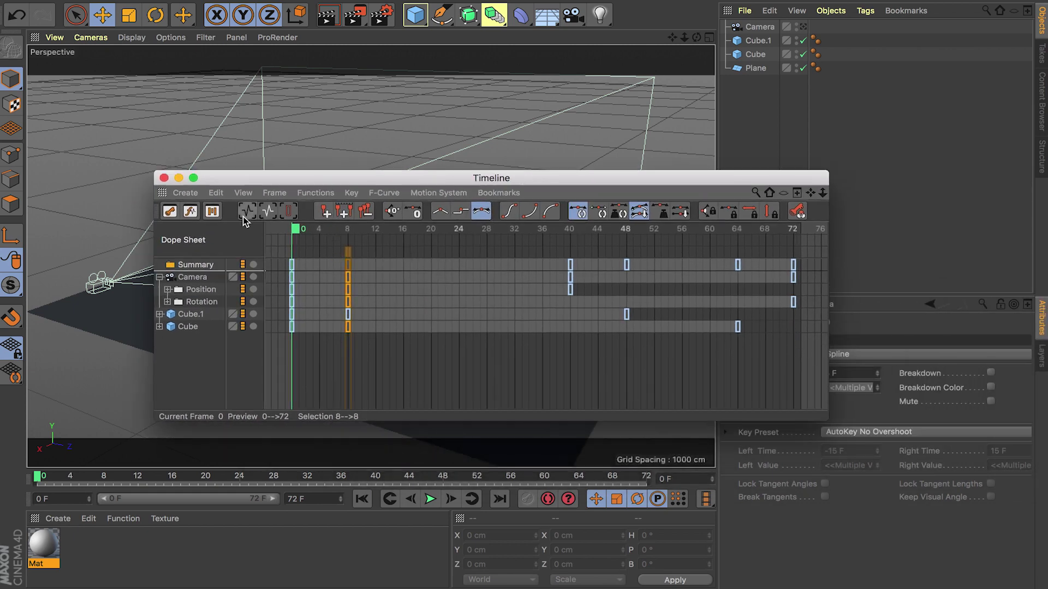
{"action": "left_click", "coordinate": [189, 212]}
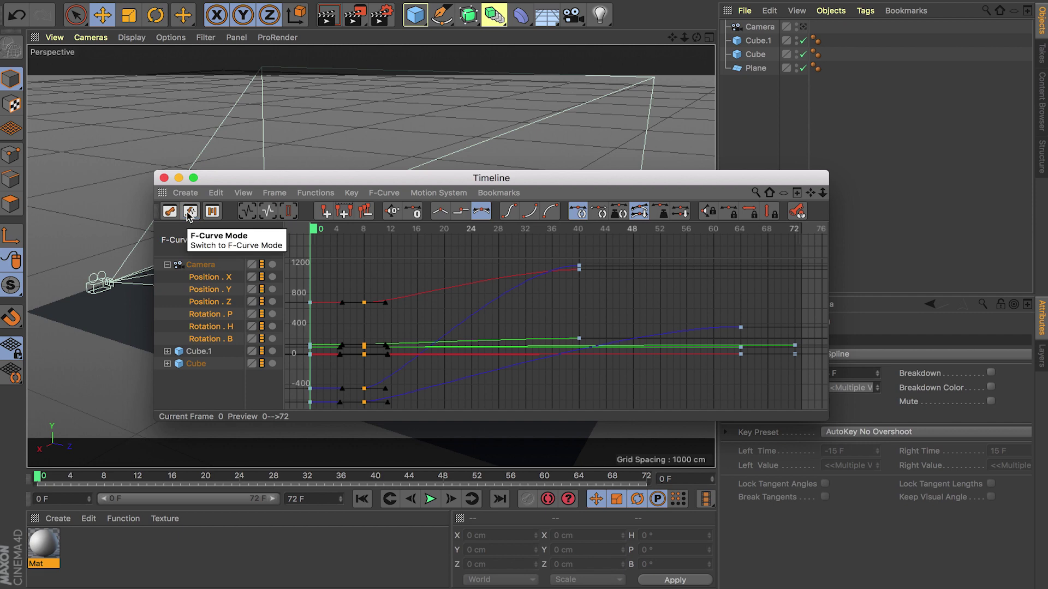
{"action": "left_click", "coordinate": [169, 213]}
{"action": "left_click", "coordinate": [190, 213]}
{"action": "left_click", "coordinate": [169, 213]}
{"action": "left_click", "coordinate": [191, 213]}
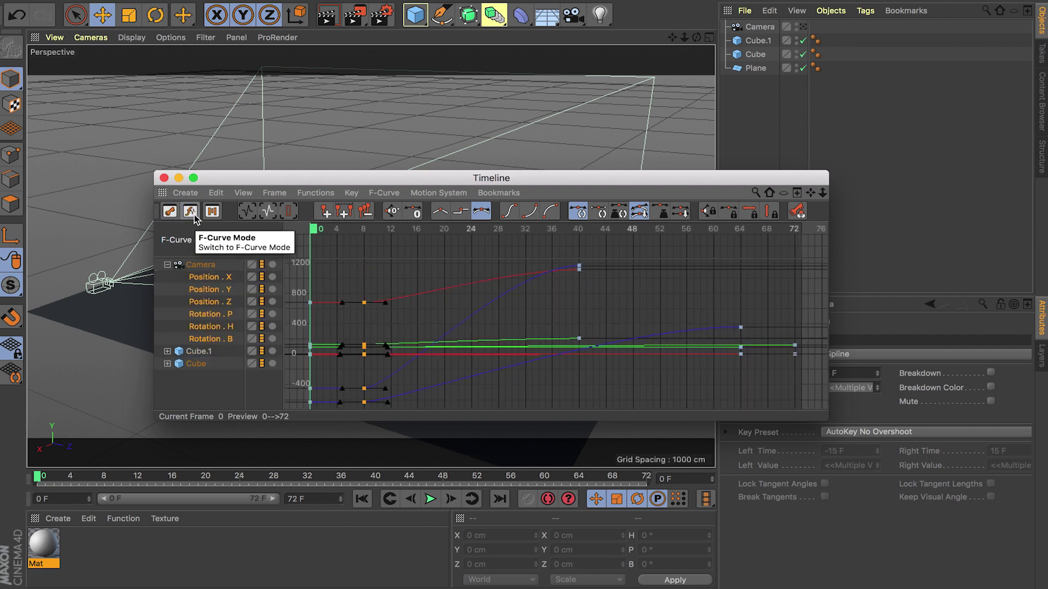
{"action": "left_click", "coordinate": [169, 212]}
{"action": "left_click", "coordinate": [190, 212]}
{"action": "left_click", "coordinate": [169, 212]}
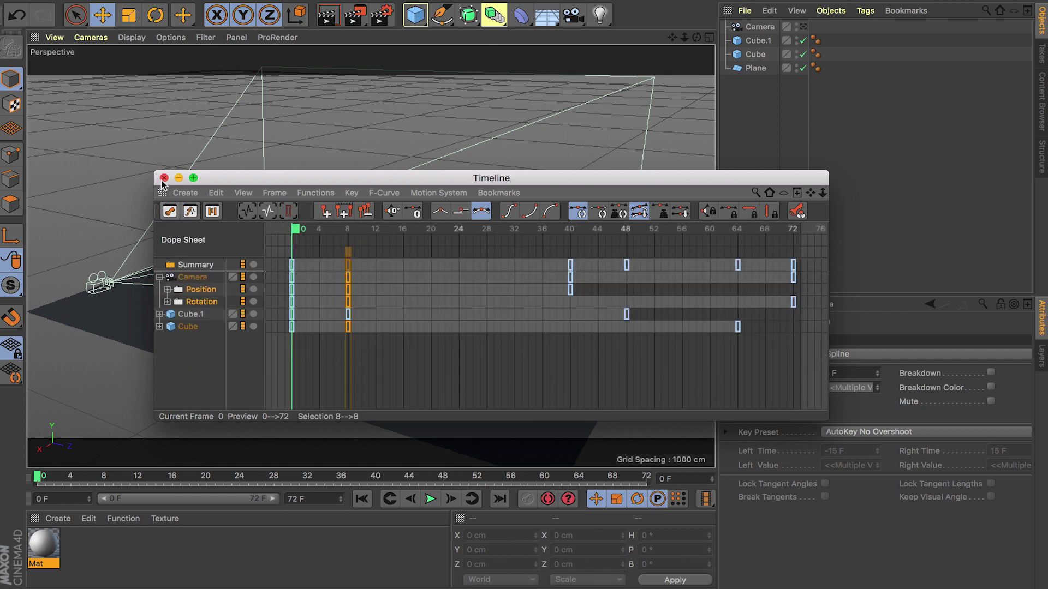
{"action": "left_click", "coordinate": [163, 178]}
{"action": "left_click", "coordinate": [709, 2]}
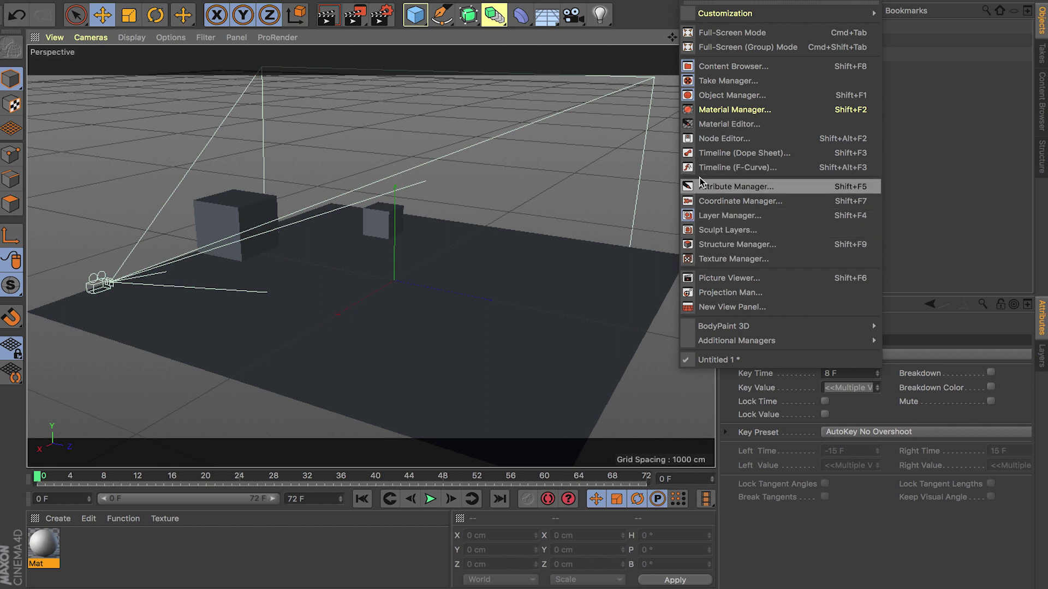
Open an F-Curve timeline and isolate Cube.1's Position . Y curve.
{"action": "left_click", "coordinate": [555, 177]}
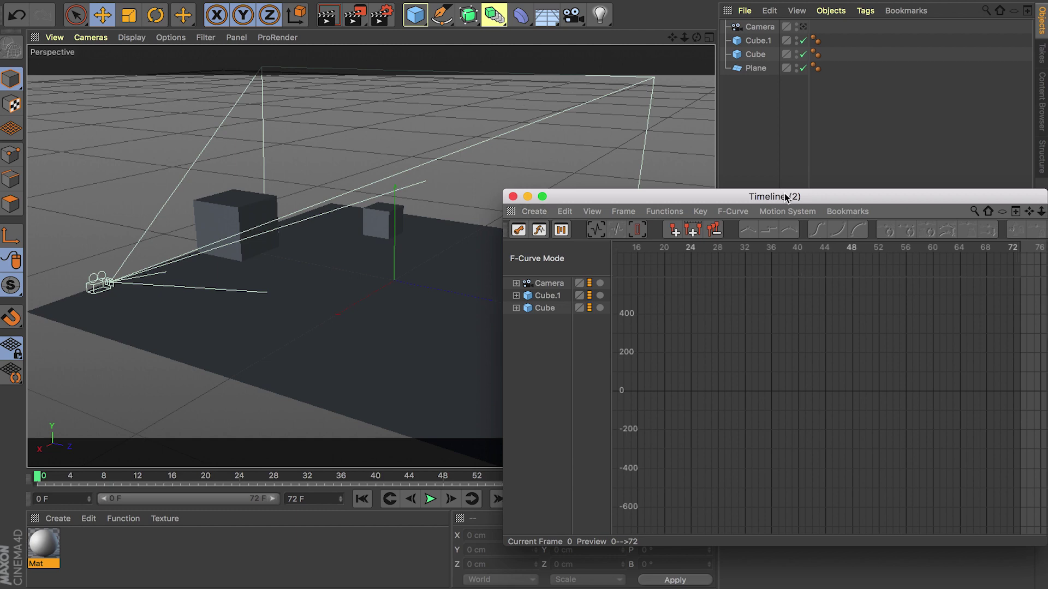
{"action": "left_click_drag", "start_coordinate": [790, 197], "coordinate": [542, 128]}
{"action": "left_click", "coordinate": [291, 226]}
{"action": "left_click", "coordinate": [270, 227]}
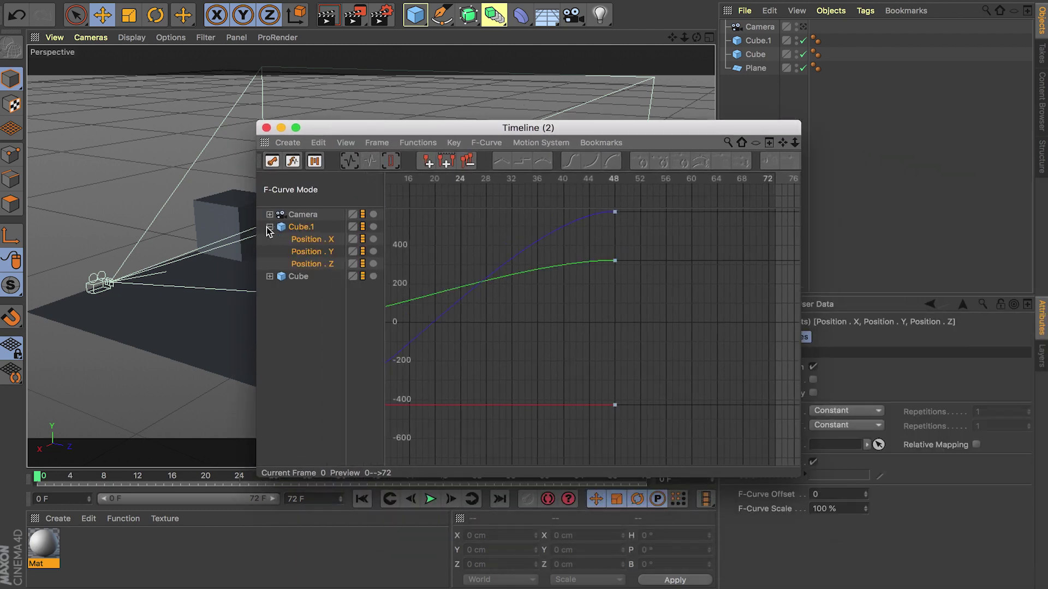
{"action": "left_click", "coordinate": [319, 240]}
{"action": "left_click", "coordinate": [319, 252]}
{"action": "left_click", "coordinate": [321, 265]}
{"action": "left_click", "coordinate": [321, 252]}
{"action": "left_click", "coordinate": [322, 241]}
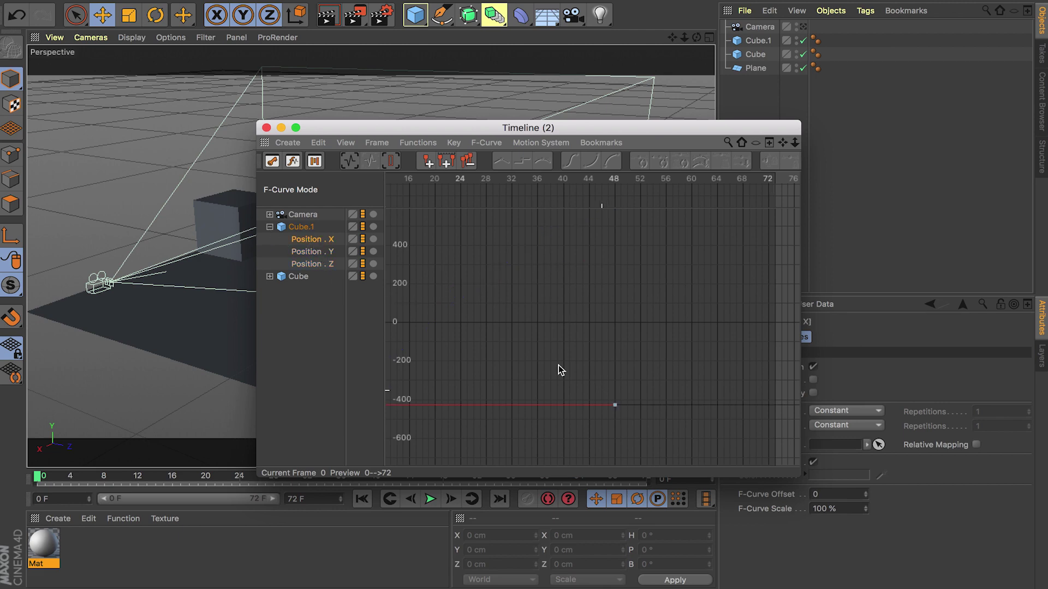
{"action": "left_click", "coordinate": [331, 252]}
Pull the frame-48 key's tangent vertical for an overshoot, frame the curve, and return to Dope Sheet.
{"action": "left_click", "coordinate": [617, 267]}
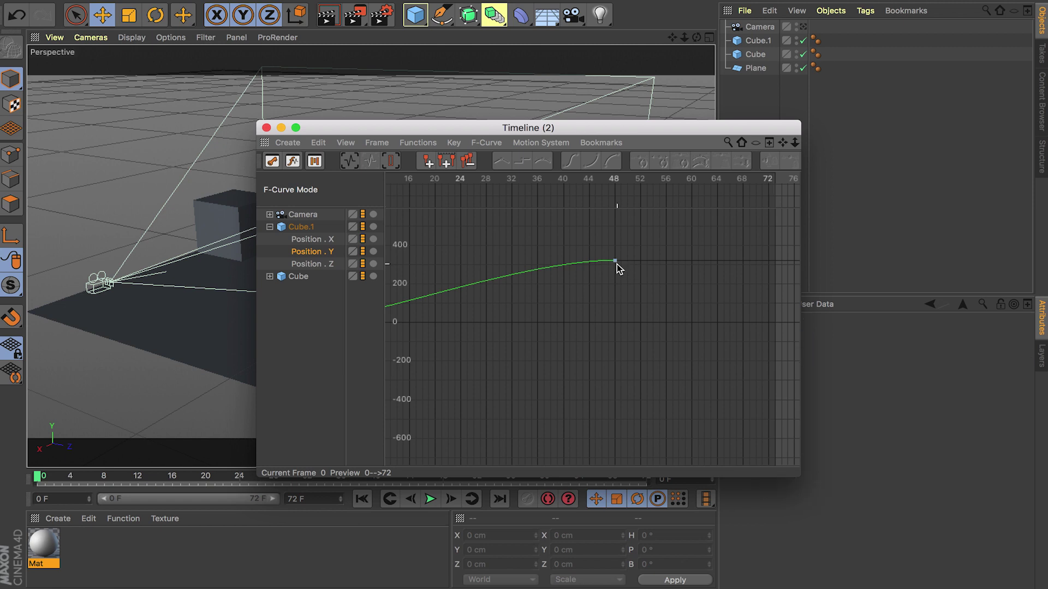
{"action": "double_click", "coordinate": [617, 266]}
{"action": "key", "text": "Return"}
{"action": "left_click", "coordinate": [615, 260]}
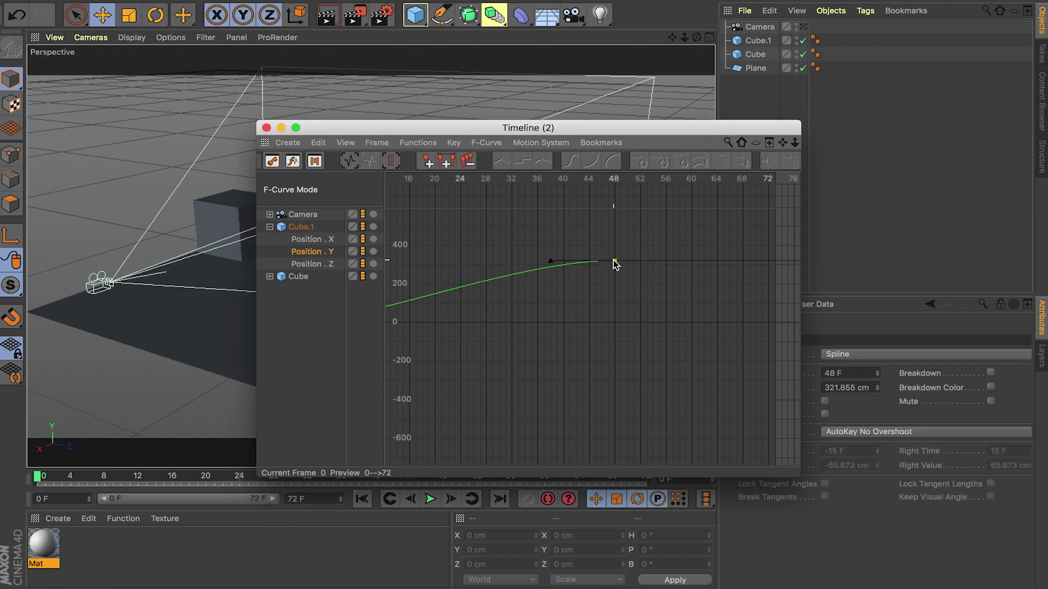
{"action": "left_click_drag", "start_coordinate": [553, 261], "coordinate": [615, 226]}
{"action": "left_click_drag", "start_coordinate": [580, 129], "coordinate": [623, 97]}
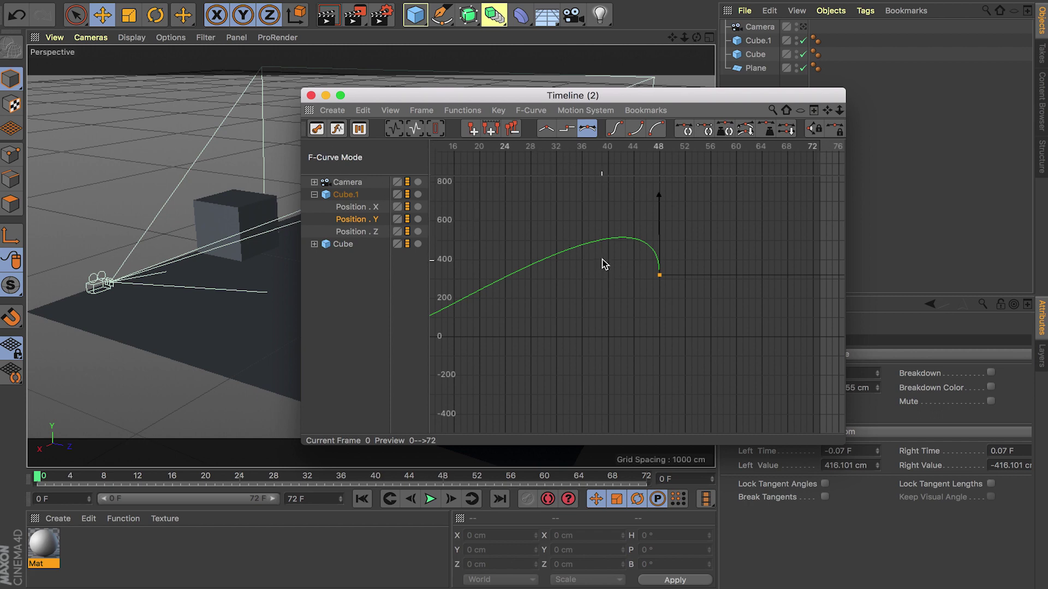
{"action": "left_click_drag", "start_coordinate": [581, 98], "coordinate": [522, 94]}
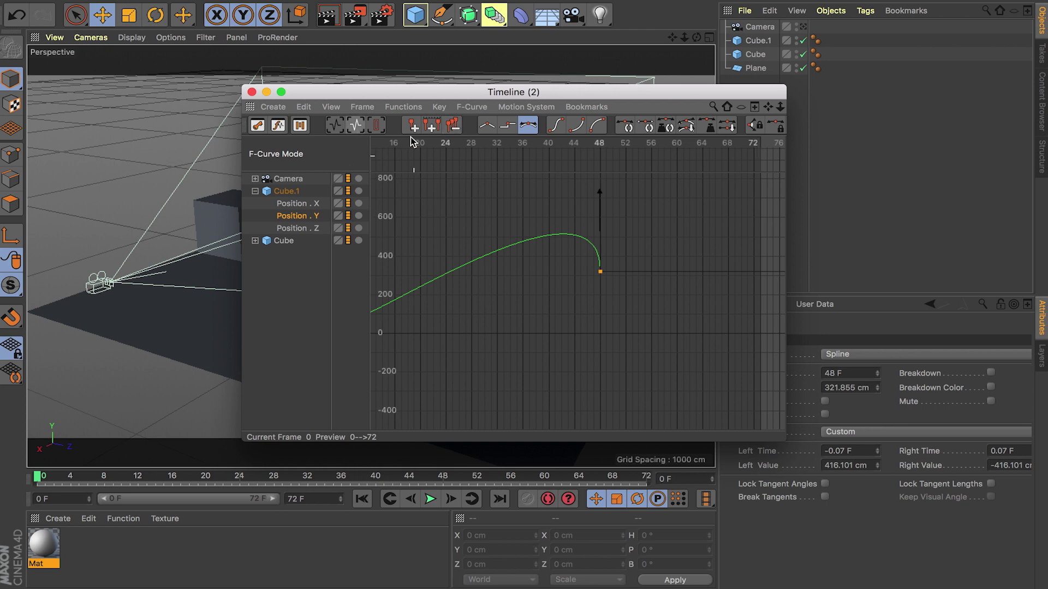
{"action": "key", "text": "h"}
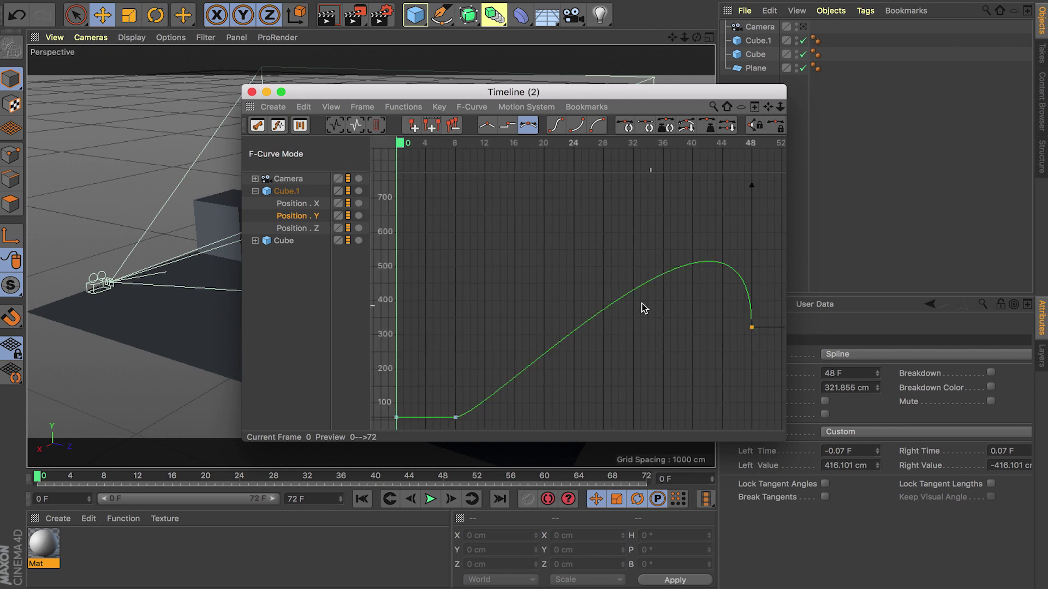
{"action": "left_click", "coordinate": [261, 129]}
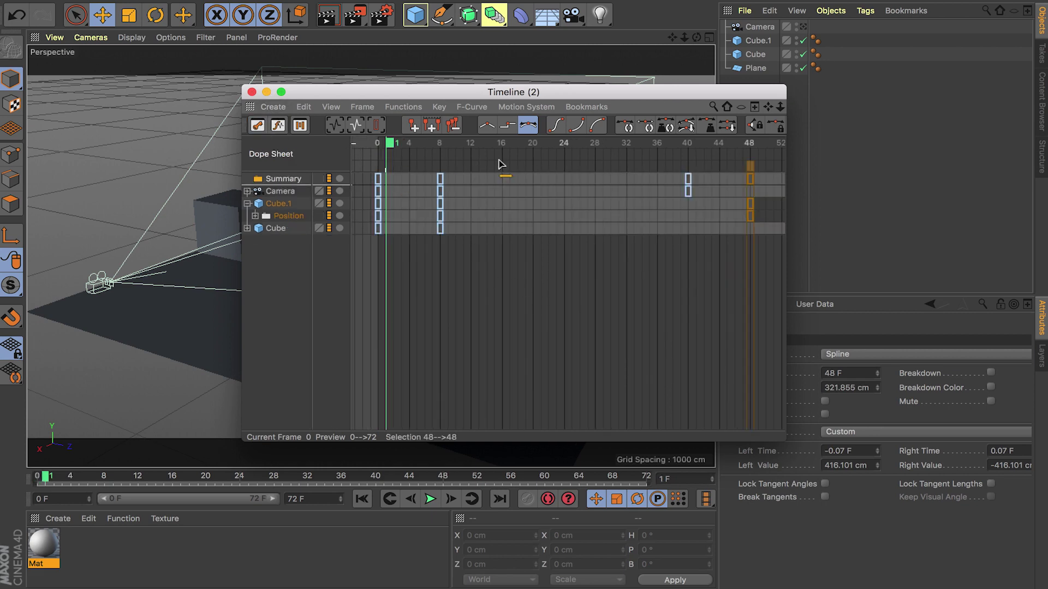
Jump to frame 32, fit all keys, close the Timeline, and orbit closer around the cubes.
{"action": "left_click", "coordinate": [627, 164]}
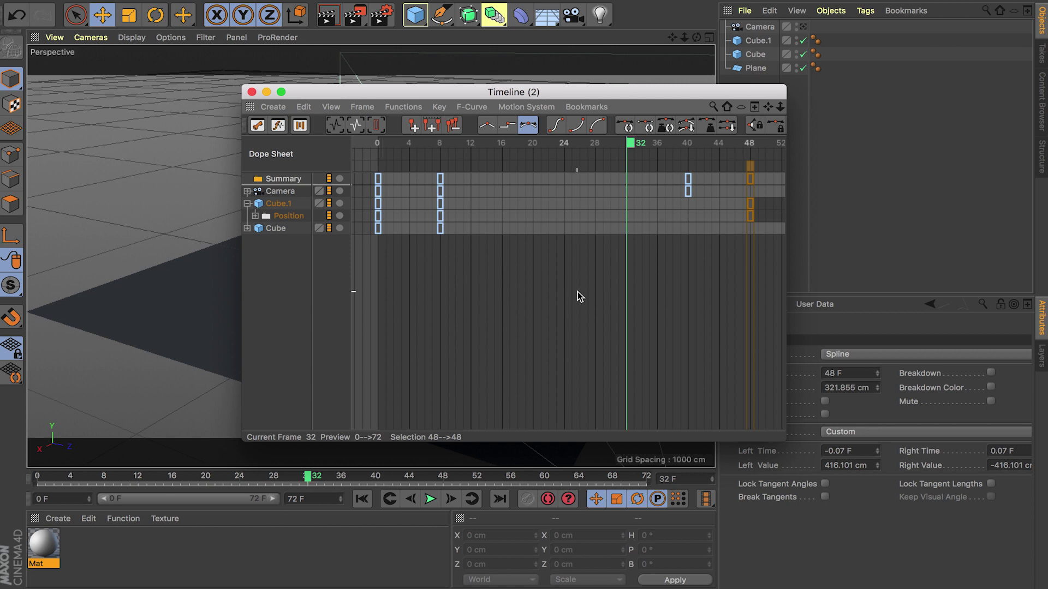
{"action": "key", "text": "h"}
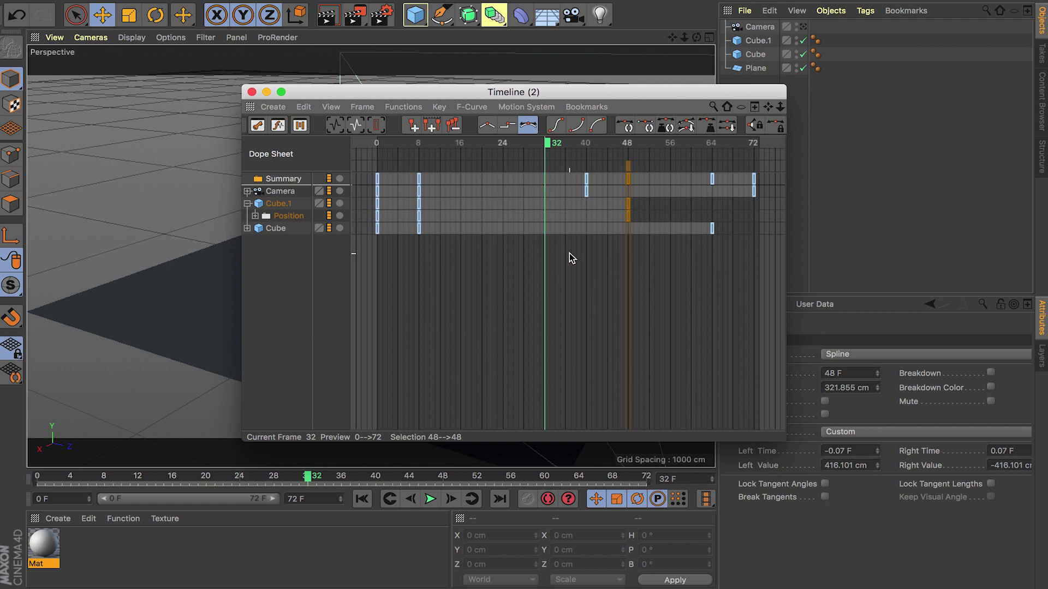
{"action": "left_click", "coordinate": [252, 92]}
{"action": "scroll", "coordinate": [382, 202], "scroll_direction": "down", "scroll_amount": 3}
{"action": "scroll", "coordinate": [426, 218], "scroll_direction": "up", "scroll_amount": 5}
{"action": "left_click_drag", "start_coordinate": [460, 223], "coordinate": [422, 235], "text": "alt"}
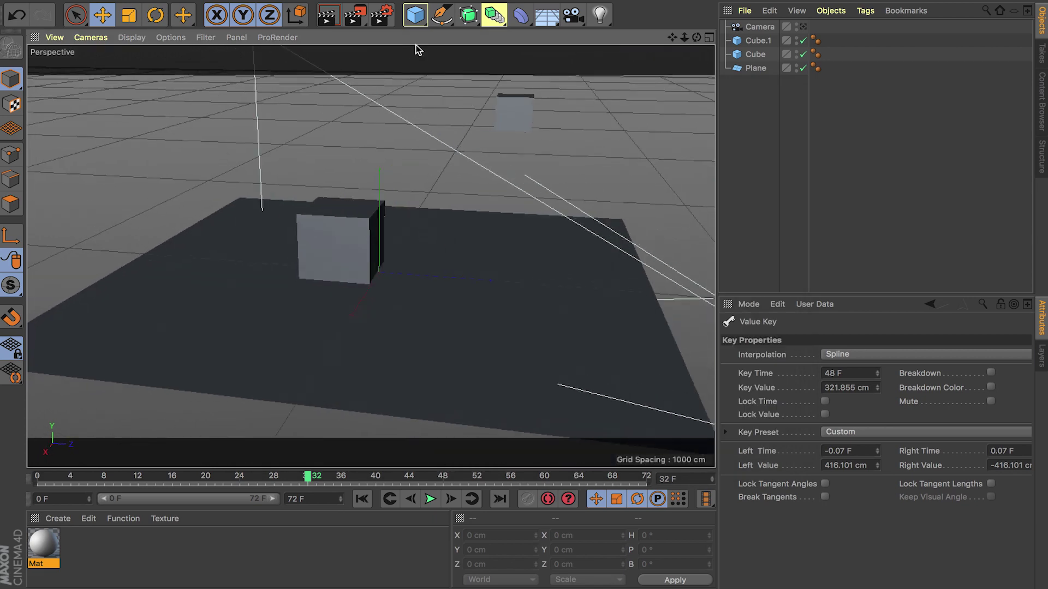
Try Current Frame and Manual render frame ranges, then settle on All Frames (0 to 72).
{"action": "left_click", "coordinate": [381, 15]}
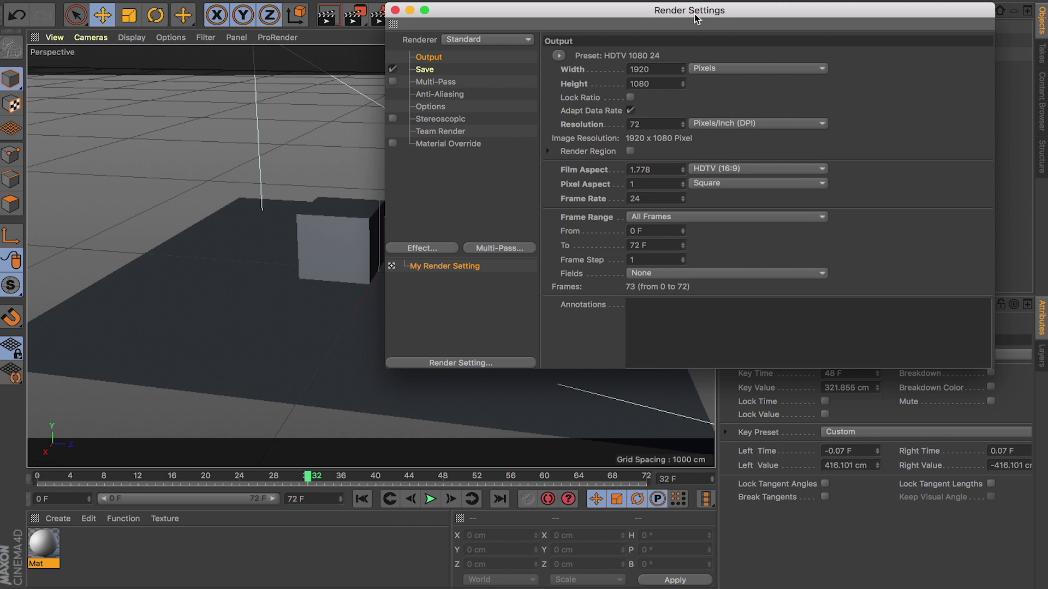
{"action": "left_click_drag", "start_coordinate": [696, 19], "coordinate": [501, 60]}
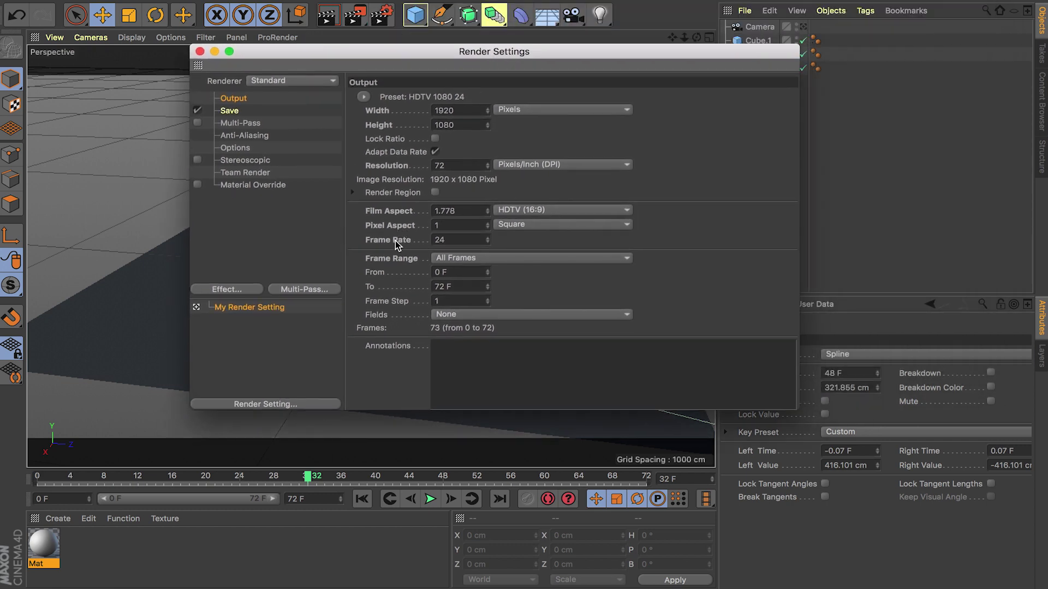
{"action": "double_click", "coordinate": [460, 241]}
{"action": "left_click", "coordinate": [462, 260]}
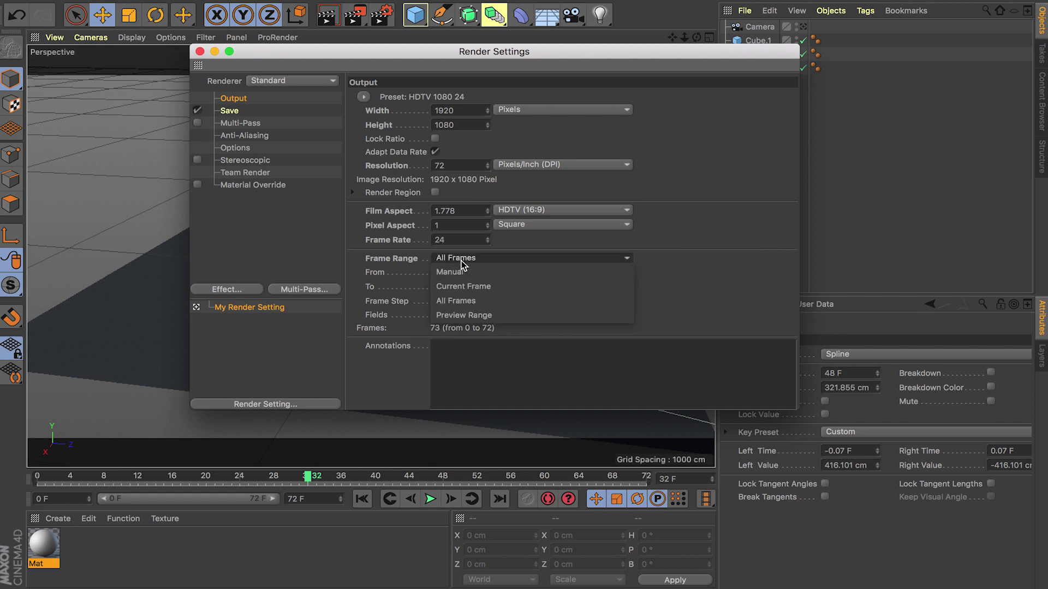
{"action": "left_click", "coordinate": [487, 287]}
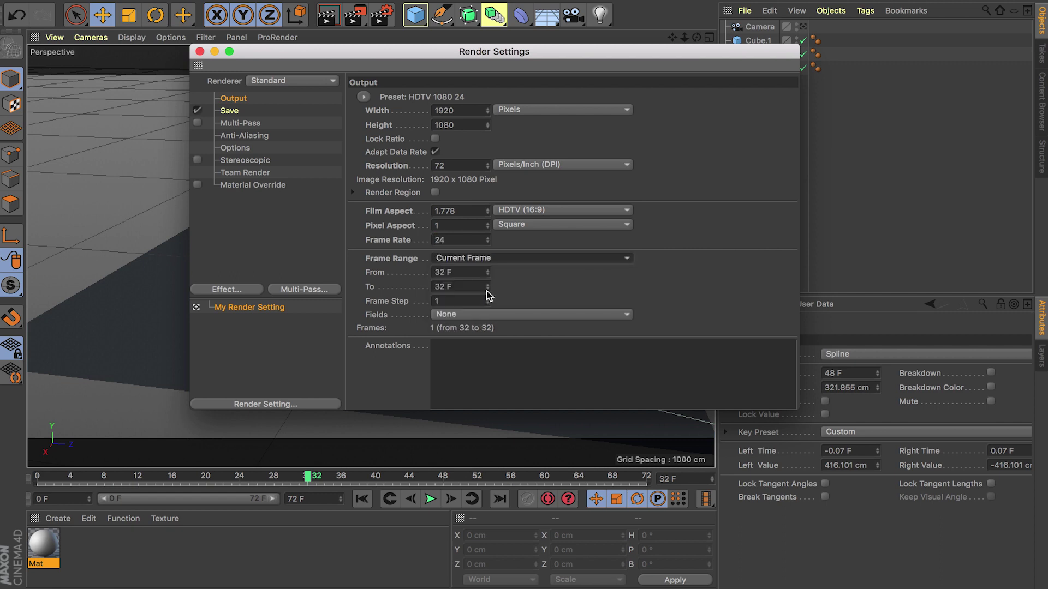
{"action": "left_click", "coordinate": [488, 270]}
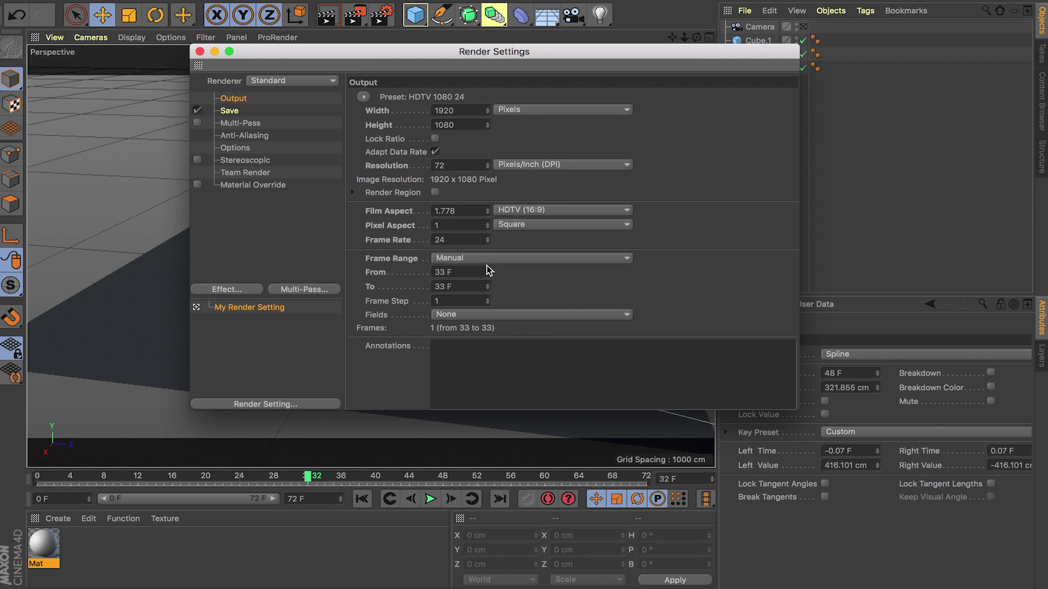
{"action": "left_click", "coordinate": [489, 263]}
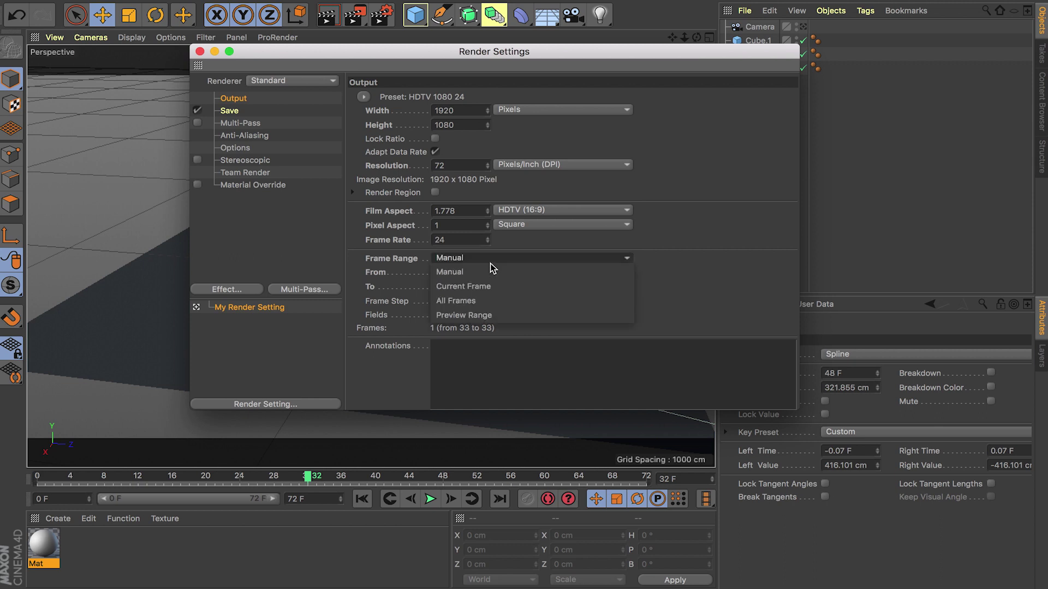
{"action": "left_click", "coordinate": [485, 297]}
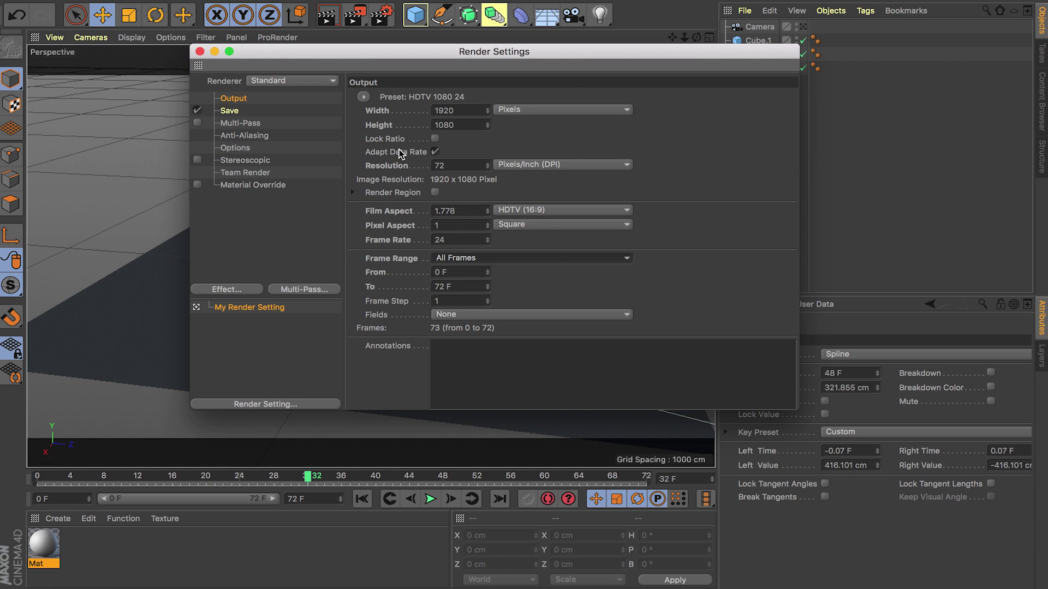
{"action": "left_click", "coordinate": [200, 51]}
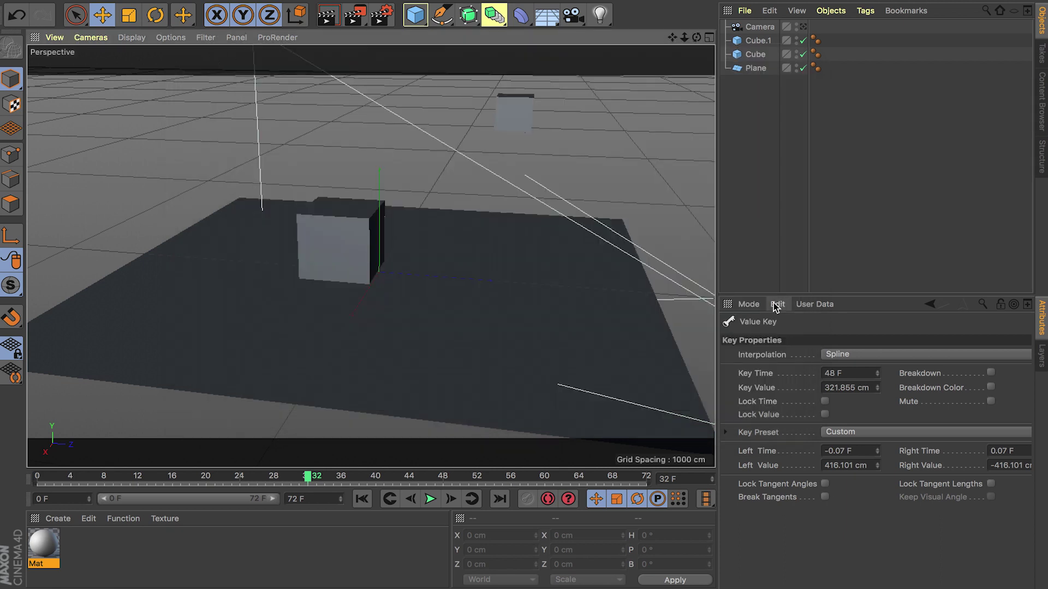
Show the Project settings in the Attribute Manager and check the project FPS of 24.
{"action": "left_click", "coordinate": [748, 304]}
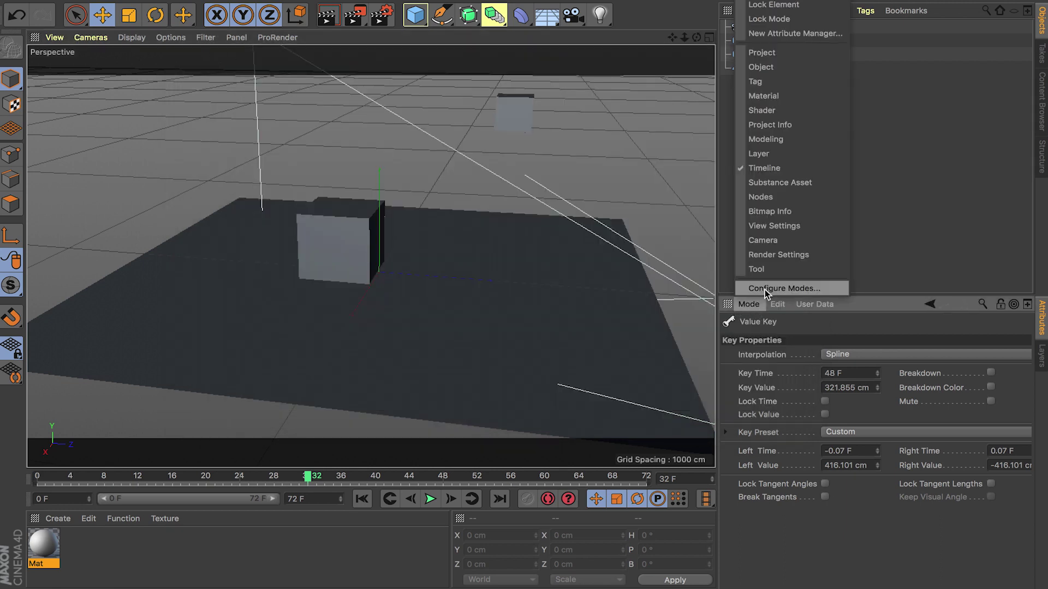
{"action": "left_click", "coordinate": [790, 52]}
{"action": "double_click", "coordinate": [841, 413]}
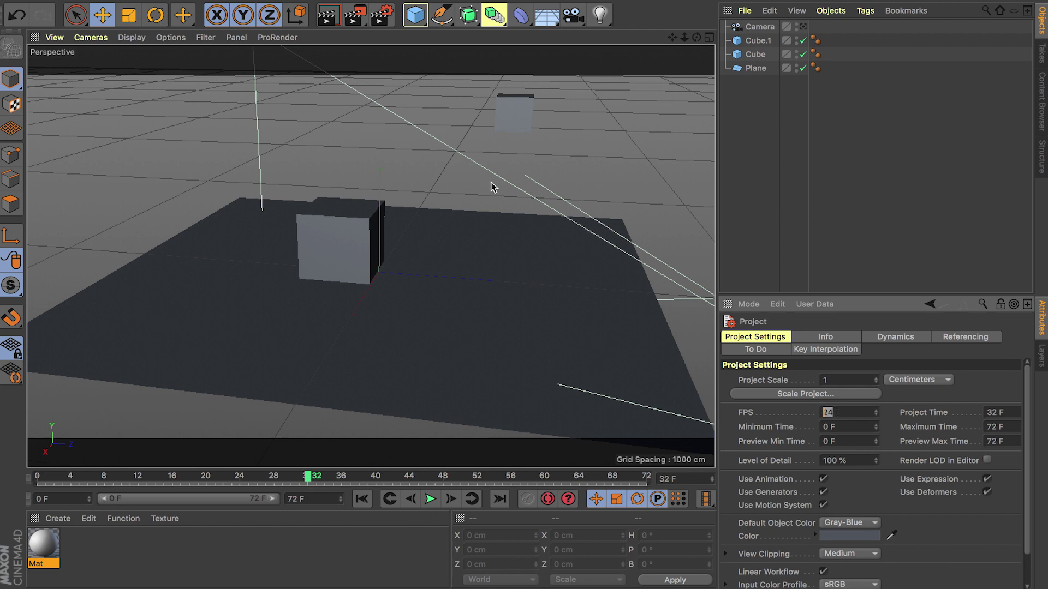
Set the render frame rate to 30, compare it with the project FPS, and close Render Settings.
{"action": "left_click", "coordinate": [380, 15]}
{"action": "left_click_drag", "start_coordinate": [655, 22], "coordinate": [319, 79]}
{"action": "double_click", "coordinate": [295, 257]}
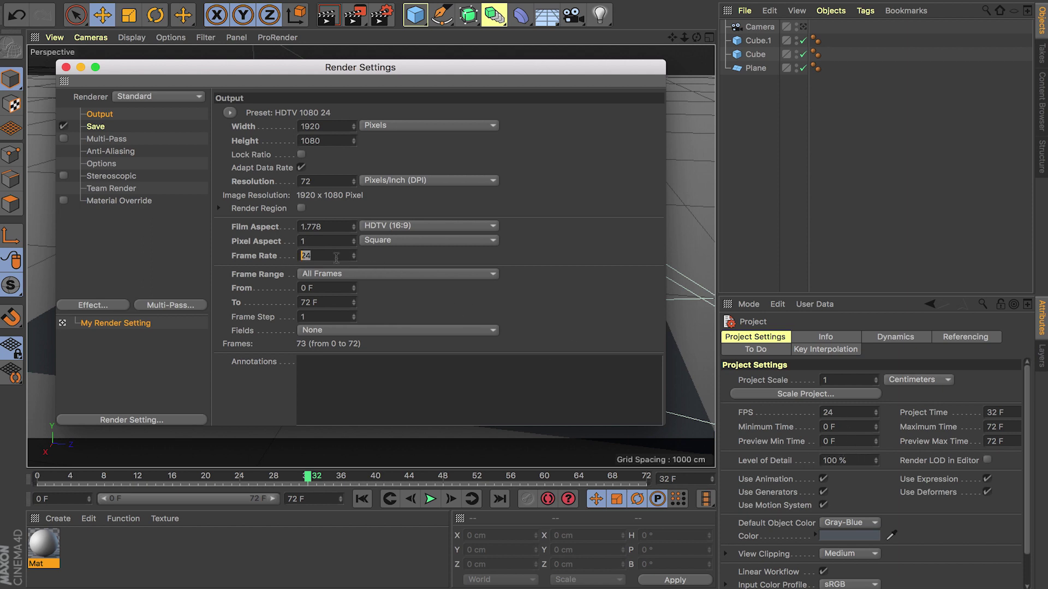
{"action": "type", "text": "30"}
{"action": "left_click", "coordinate": [331, 241]}
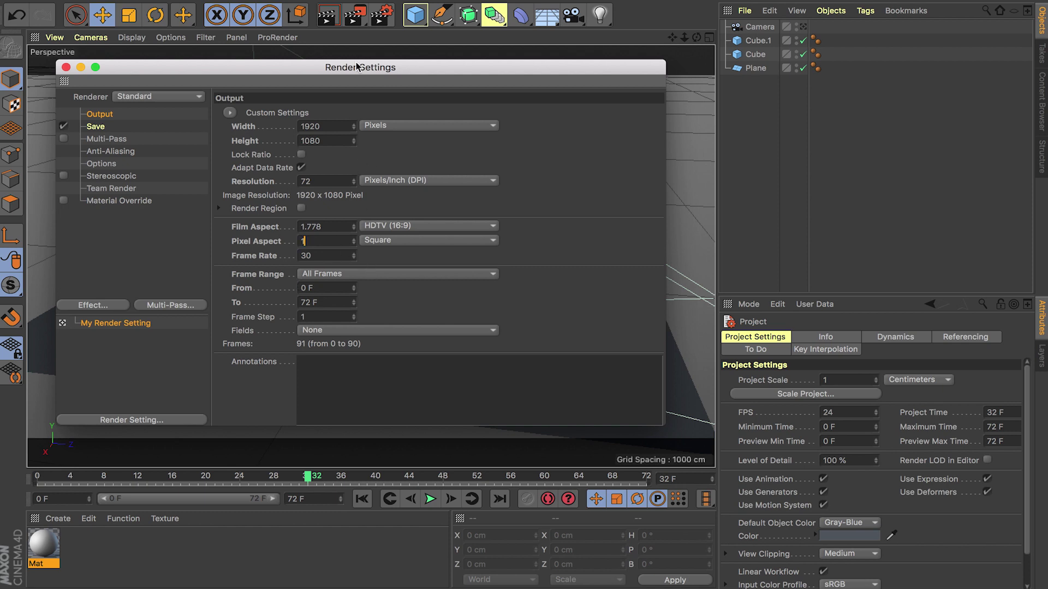
{"action": "left_click", "coordinate": [845, 409]}
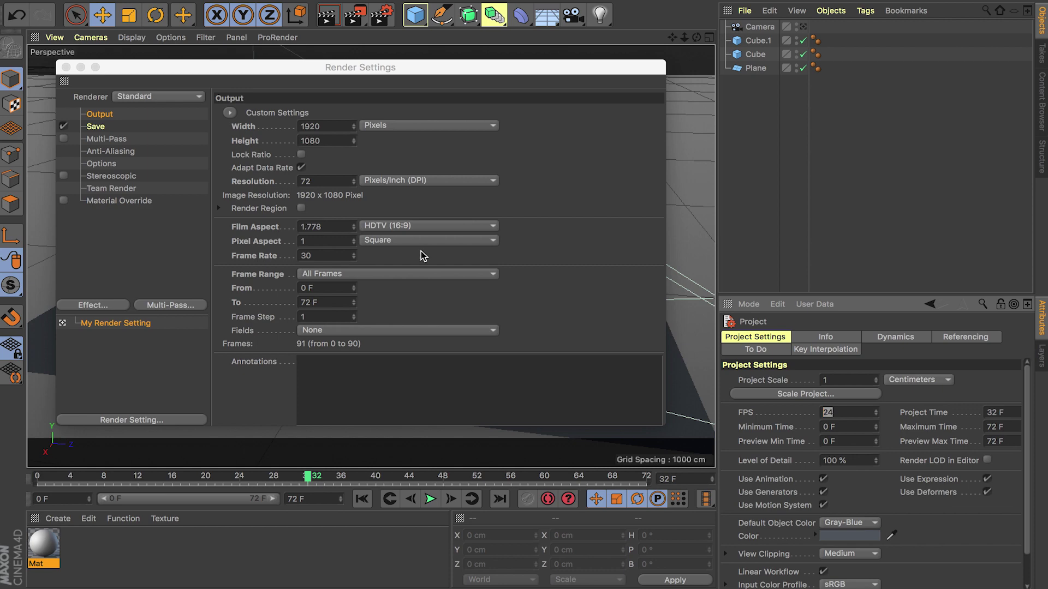
{"action": "left_click", "coordinate": [66, 67]}
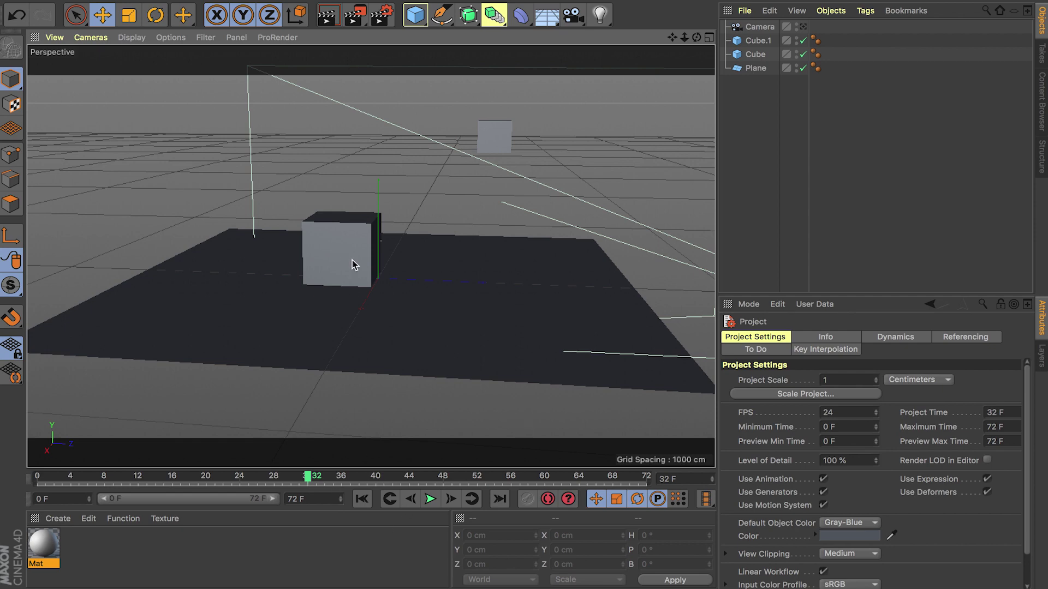
Look through the scene Camera and orbit the view around the cubes.
{"action": "left_click", "coordinate": [803, 26]}
{"action": "left_click_drag", "start_coordinate": [420, 260], "coordinate": [468, 286], "text": "alt"}
{"action": "scroll", "coordinate": [471, 283], "scroll_direction": "down", "scroll_amount": 4}
{"action": "scroll", "coordinate": [470, 282], "scroll_direction": "up", "scroll_amount": 3}
{"action": "scroll", "coordinate": [455, 280], "scroll_direction": "up", "scroll_amount": 3}
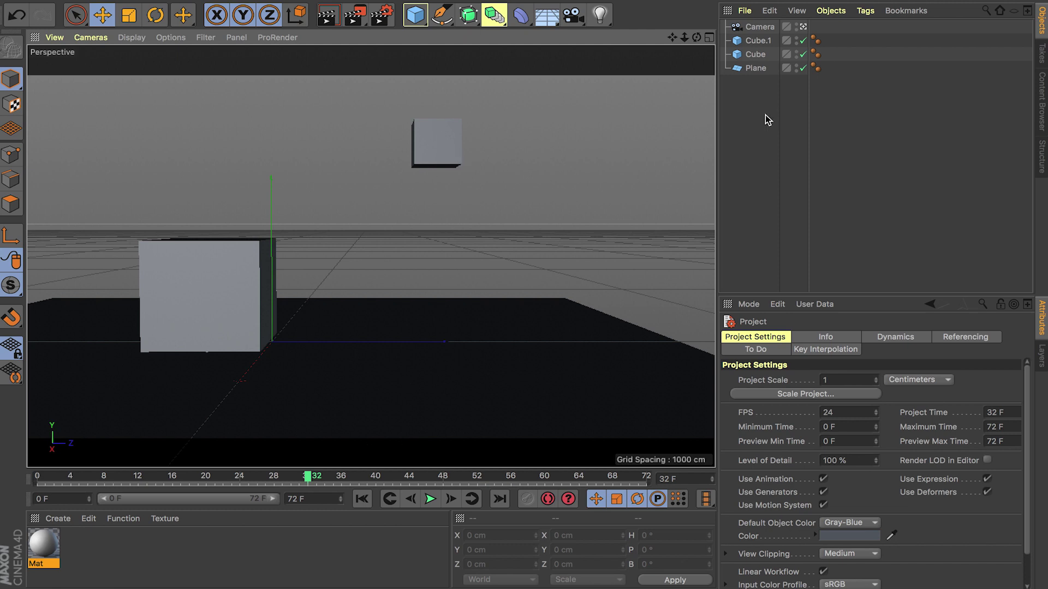
Set the safe-frame Tinted Border Opacity to 92% in View Settings and reopen the Timeline.
{"action": "left_click", "coordinate": [749, 305]}
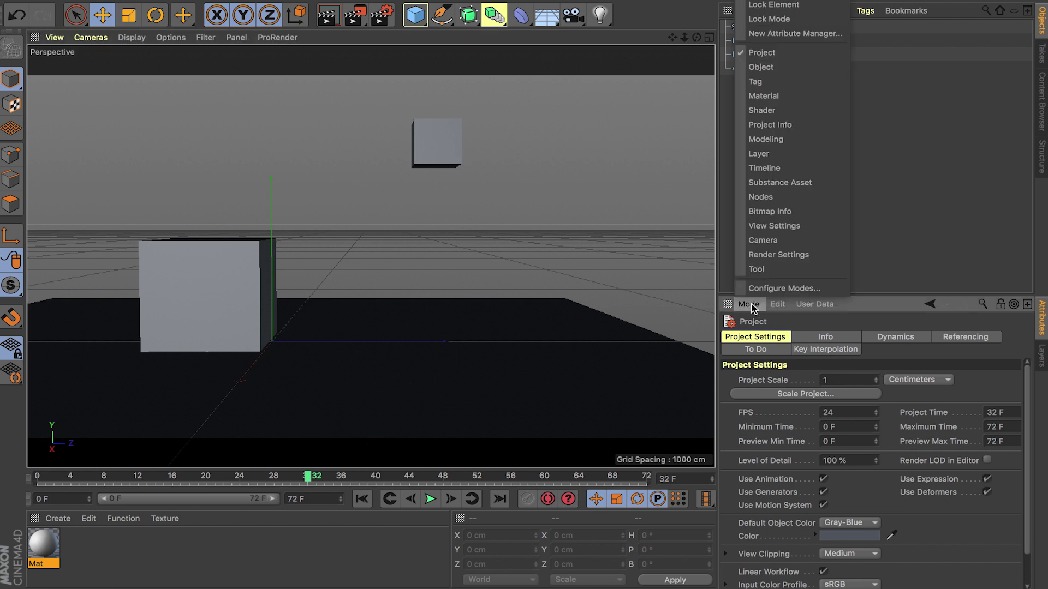
{"action": "left_click", "coordinate": [791, 225]}
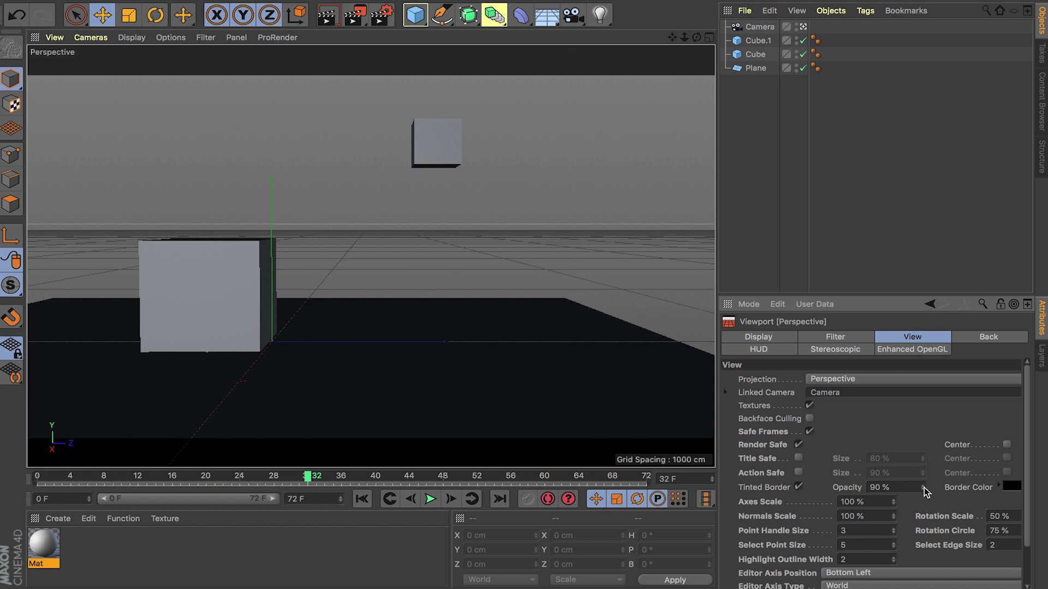
{"action": "mouse_move", "coordinate": [923, 488]}
{"action": "left_mouse_down"}
{"action": "mouse_move", "coordinate": [873, 487]}
{"action": "mouse_move", "coordinate": [927, 488]}
{"action": "left_mouse_up"}
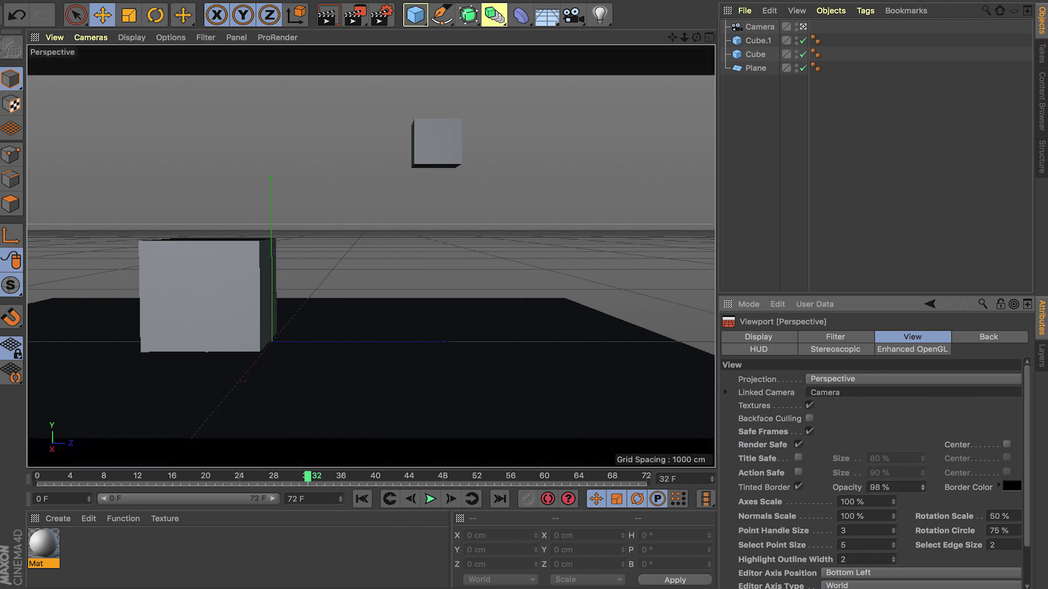
{"action": "left_click_drag", "start_coordinate": [923, 488], "coordinate": [923, 488]}
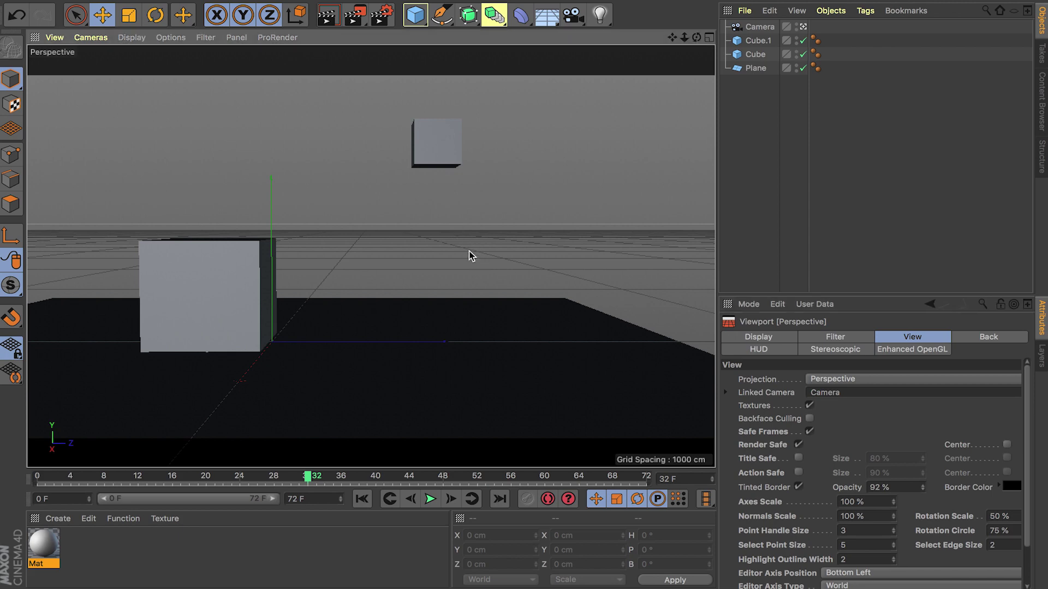
{"action": "key", "text": "shift+F3"}
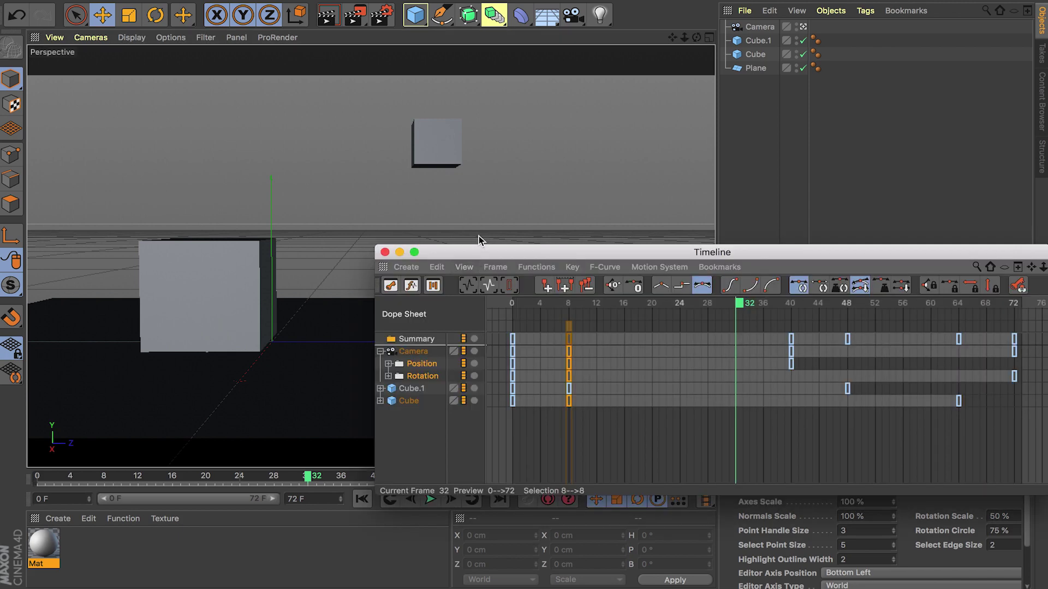
Reposition the Timeline and select the camera's Rotation key at frame 8.
{"action": "left_click_drag", "start_coordinate": [633, 256], "coordinate": [454, 211]}
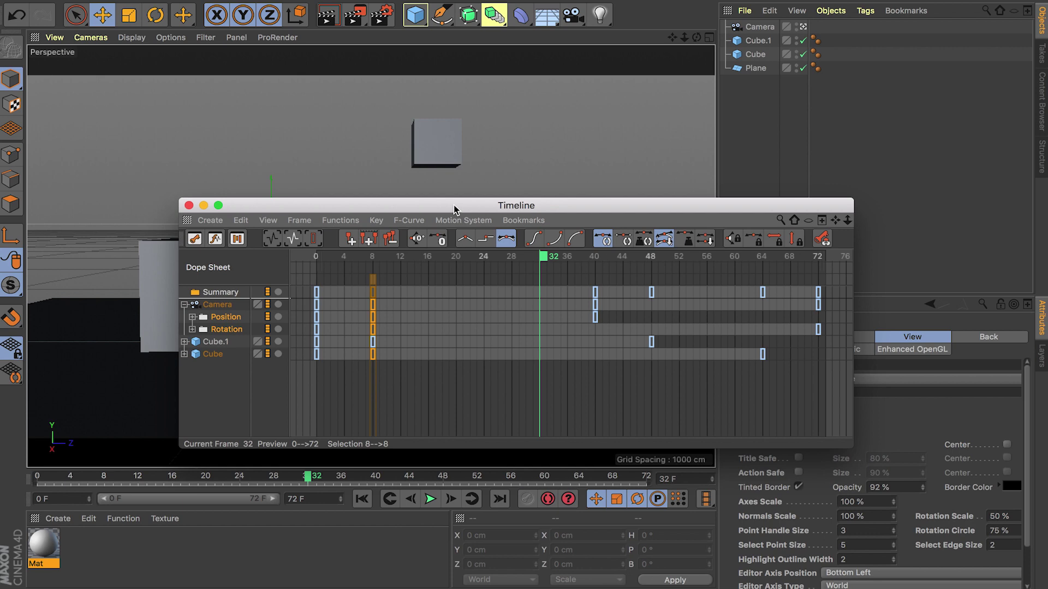
{"action": "left_click_drag", "start_coordinate": [513, 210], "coordinate": [374, 127]}
{"action": "left_click", "coordinate": [74, 246]}
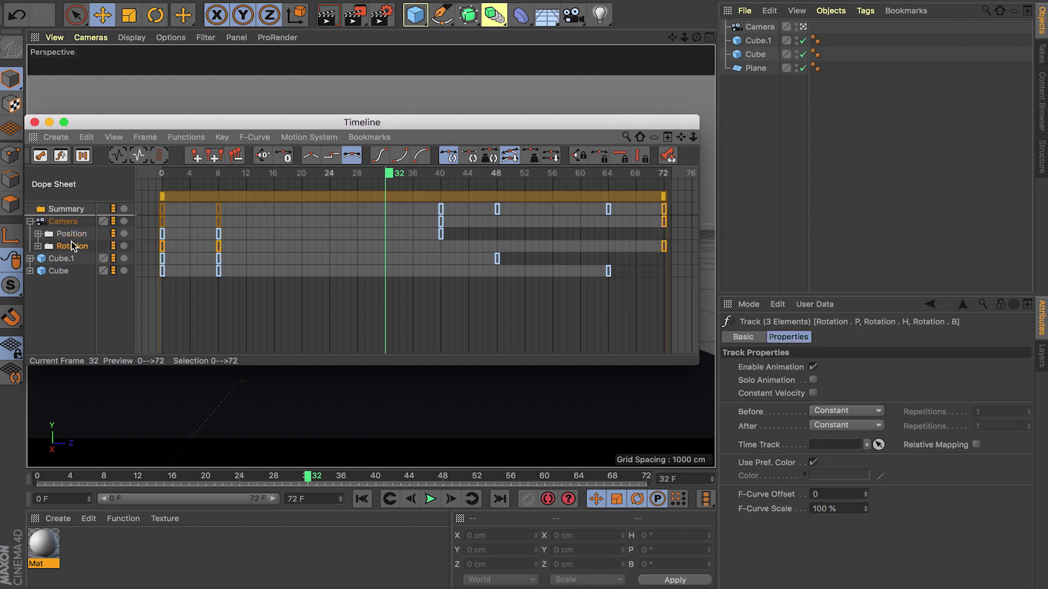
{"action": "left_click", "coordinate": [219, 246]}
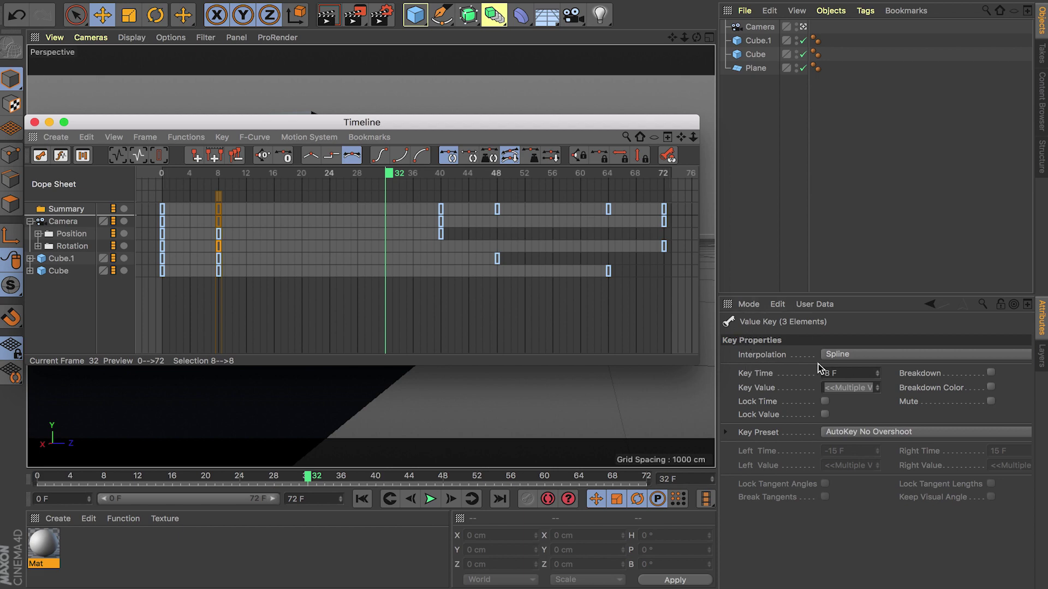
Keep Spline interpolation on the key and apply the AutoKey No Overshoot key preset.
{"action": "left_click", "coordinate": [863, 359]}
{"action": "left_click", "coordinate": [863, 356]}
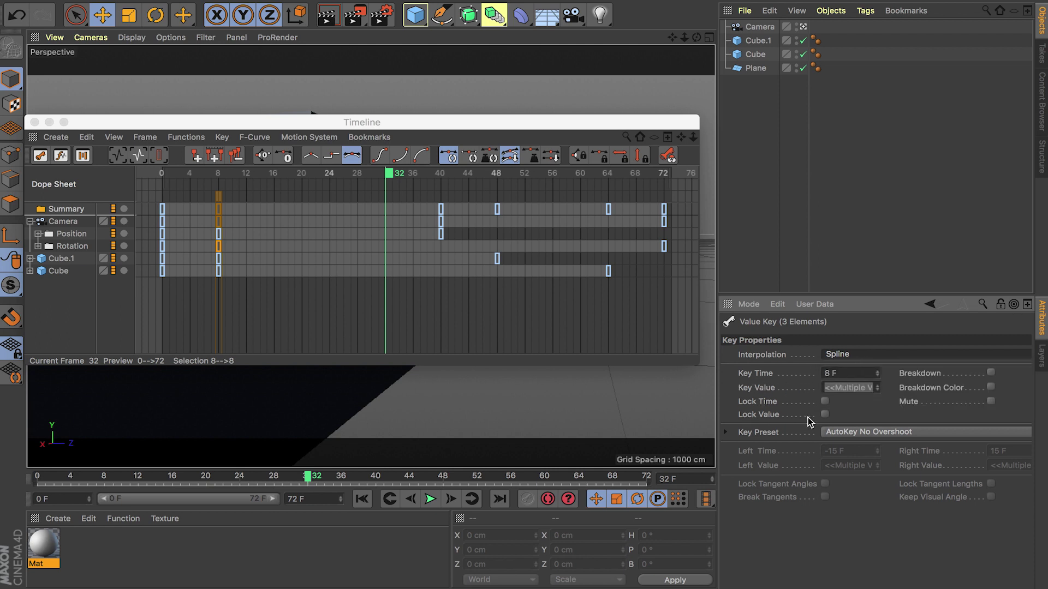
{"action": "left_click", "coordinate": [865, 434]}
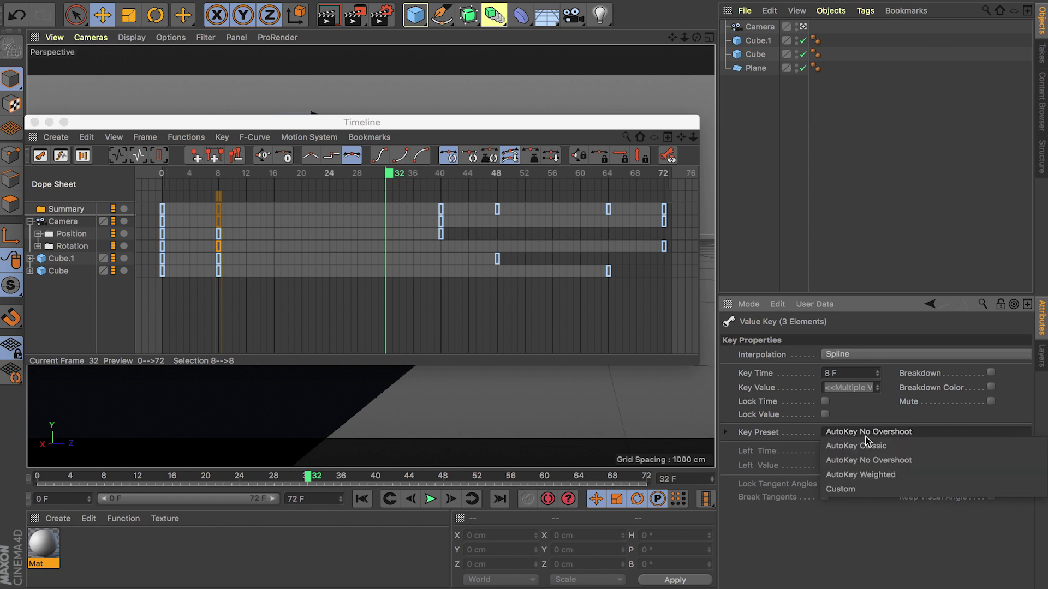
{"action": "left_click", "coordinate": [881, 461]}
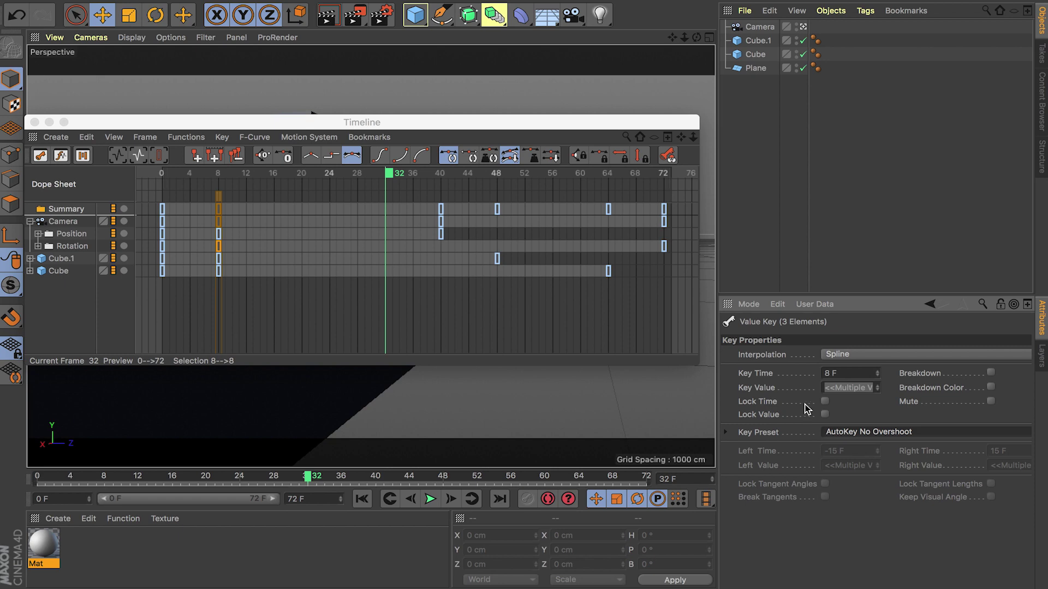
{"action": "left_click_drag", "start_coordinate": [489, 122], "coordinate": [718, 143]}
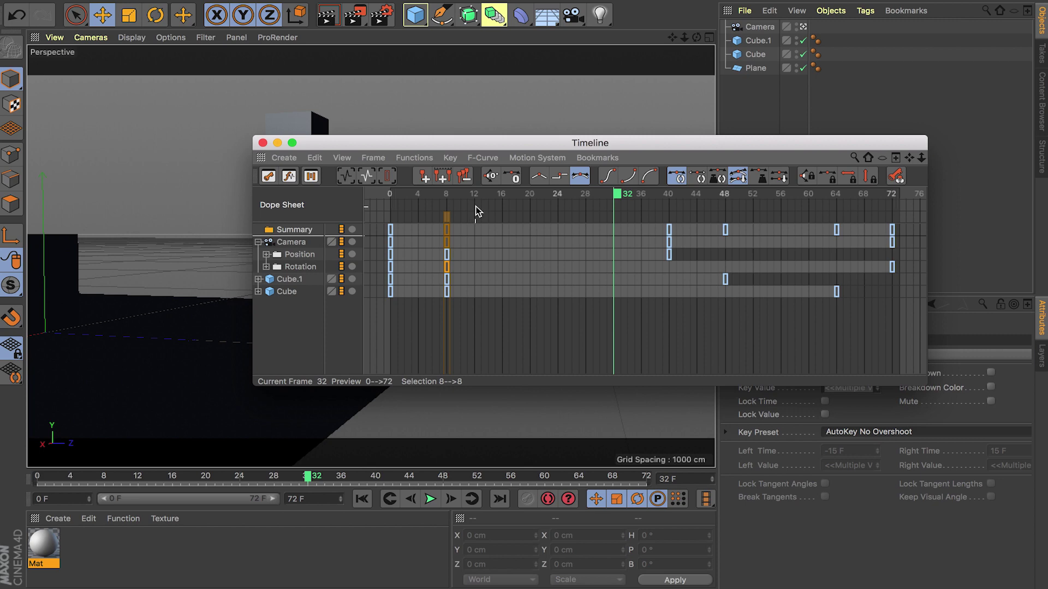